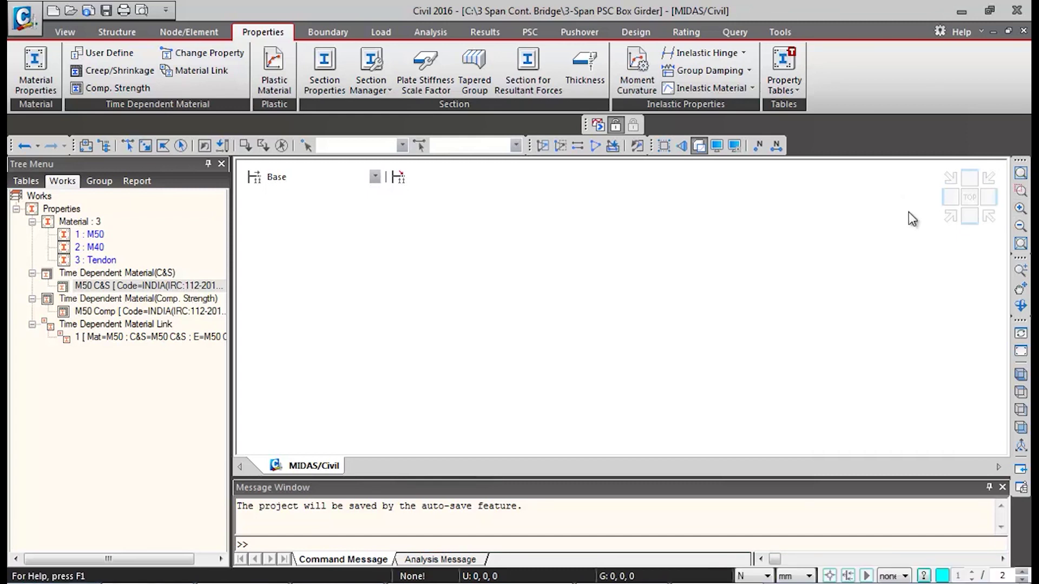
# Switch the status-bar units to kN for force and m for length
pyautogui.click(760, 577)
pyautogui.click(774, 561)
pyautogui.click(800, 577)
pyautogui.click(799, 541)
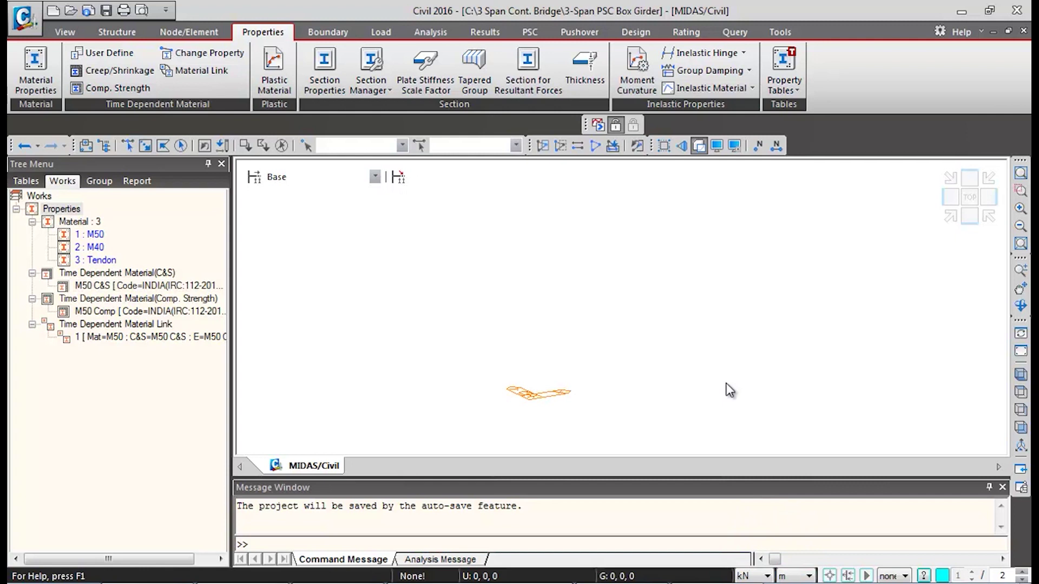
pyautogui.click(335, 80)
# Add a new PSC-1CELL, 2CELL section and view its mid cross-section reference drawing
pyautogui.moveTo(328, 25); pyautogui.dragTo(313, 126)
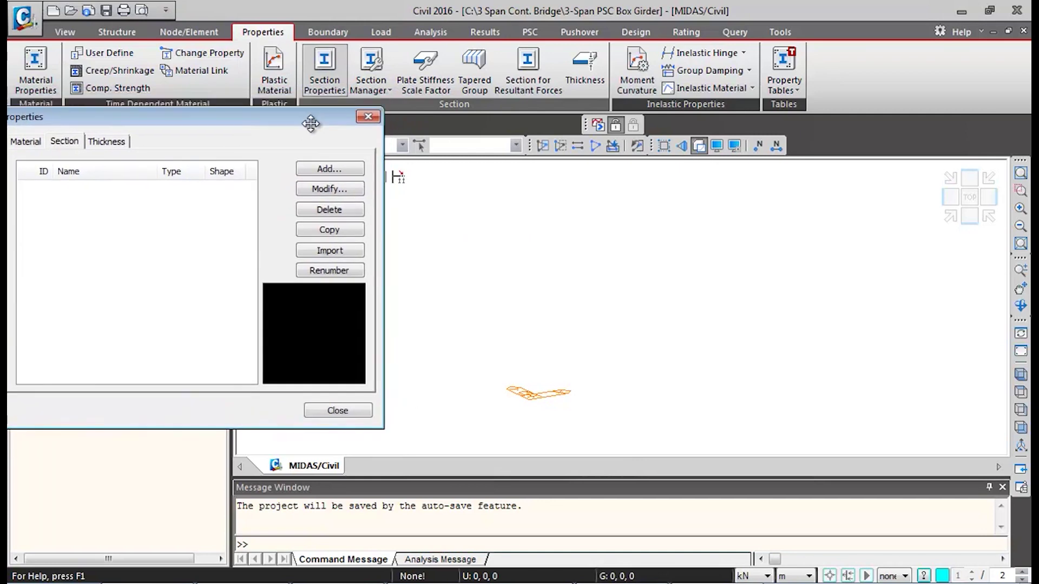
pyautogui.click(329, 171)
pyautogui.moveTo(338, 33); pyautogui.dragTo(618, 46)
pyautogui.click(476, 75)
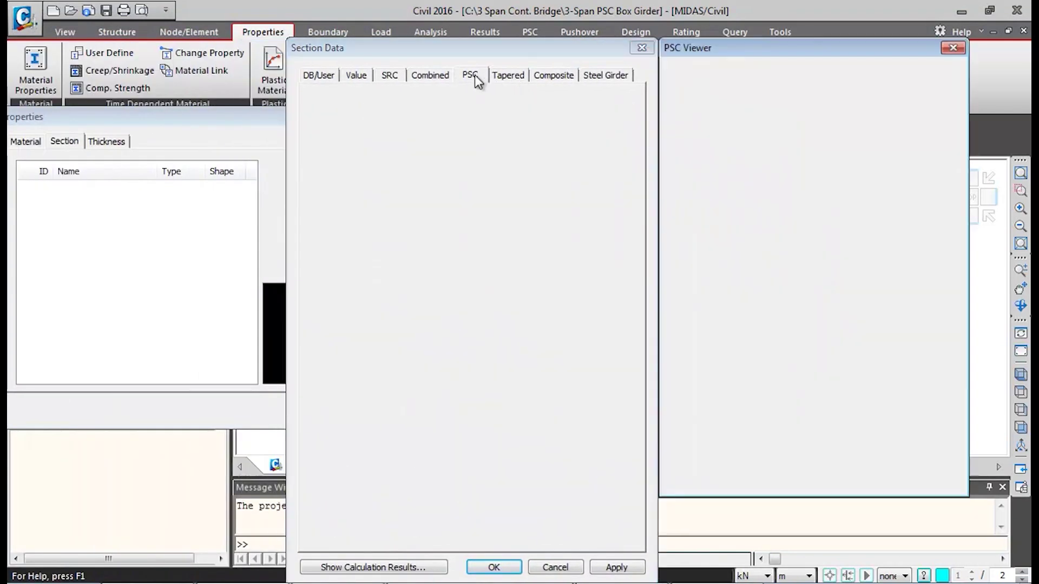
pyautogui.moveTo(492, 52); pyautogui.dragTo(445, 36)
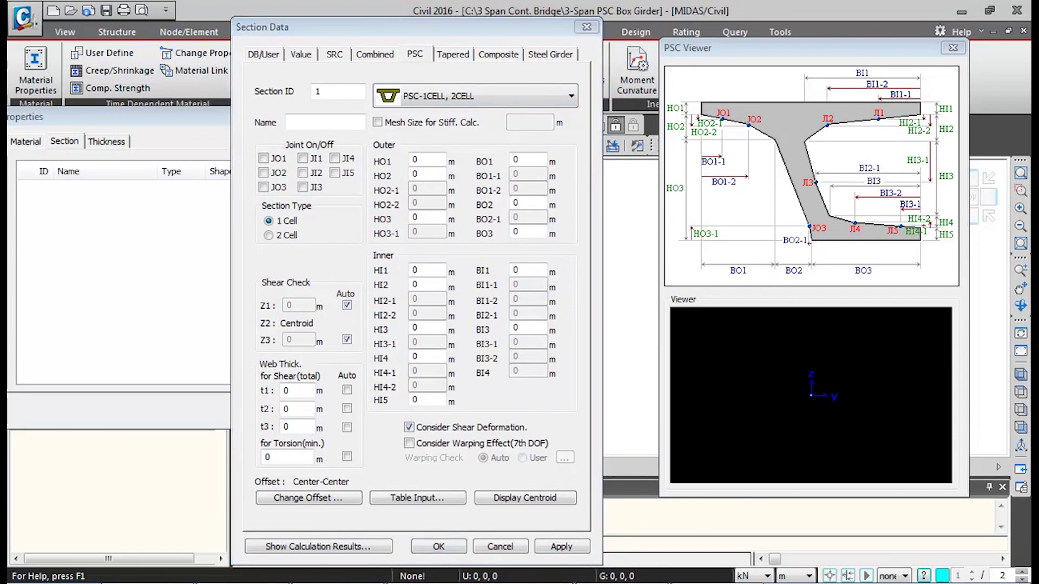
pyautogui.hotkey('shift', 'F5')
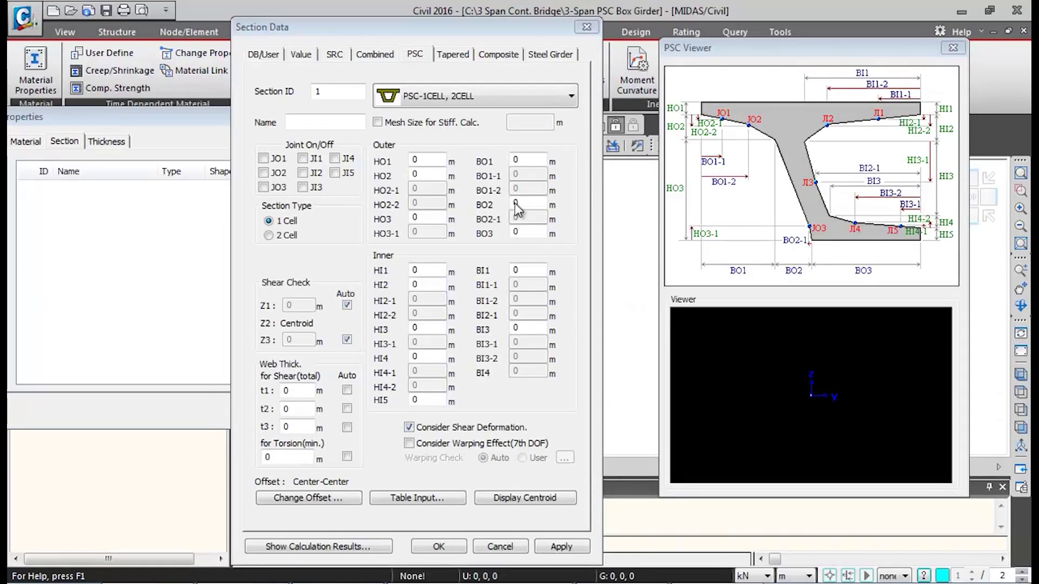
pyautogui.click(423, 54)
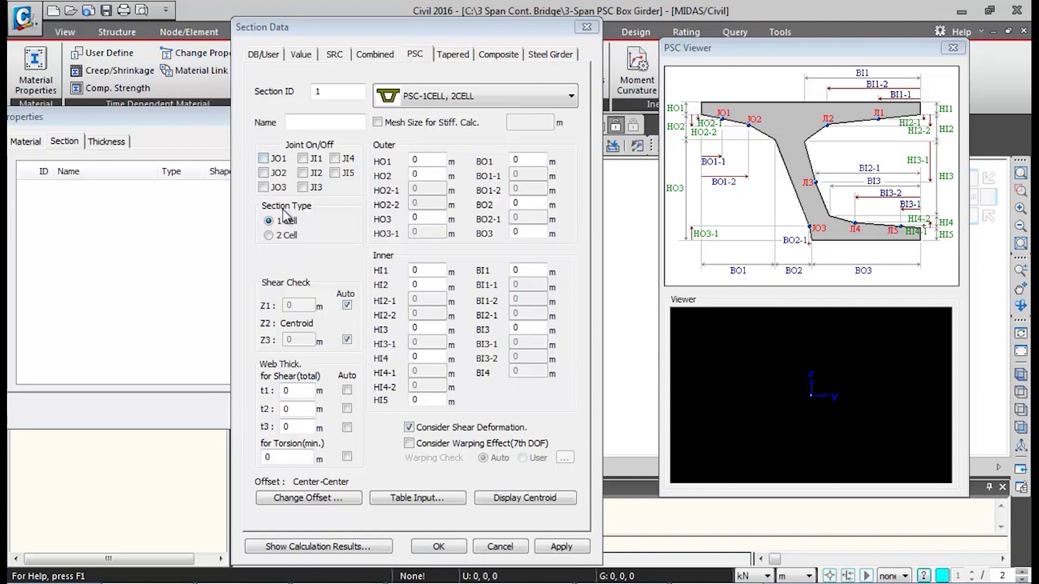
# Switch on joints JO1, JI1, JI3 and JI5 and name the section 'Mid Section'
pyautogui.click(263, 158)
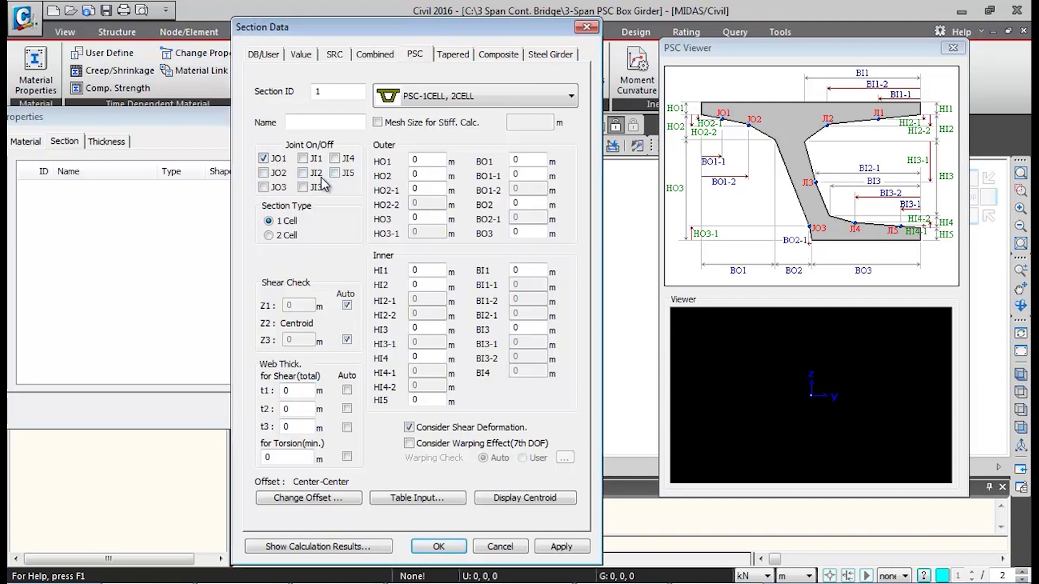
pyautogui.click(303, 159)
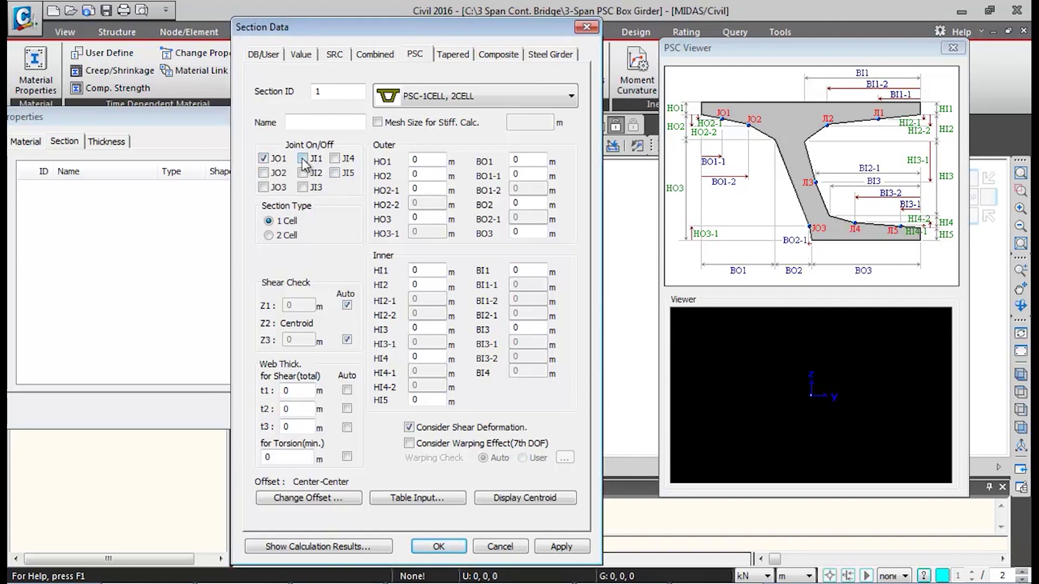
pyautogui.click(303, 187)
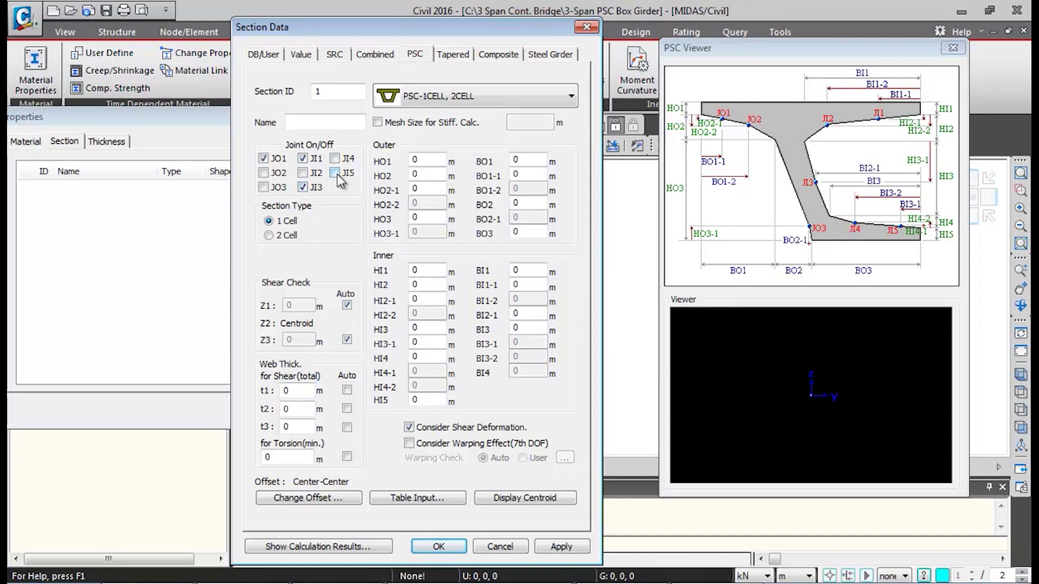
pyautogui.click(335, 174)
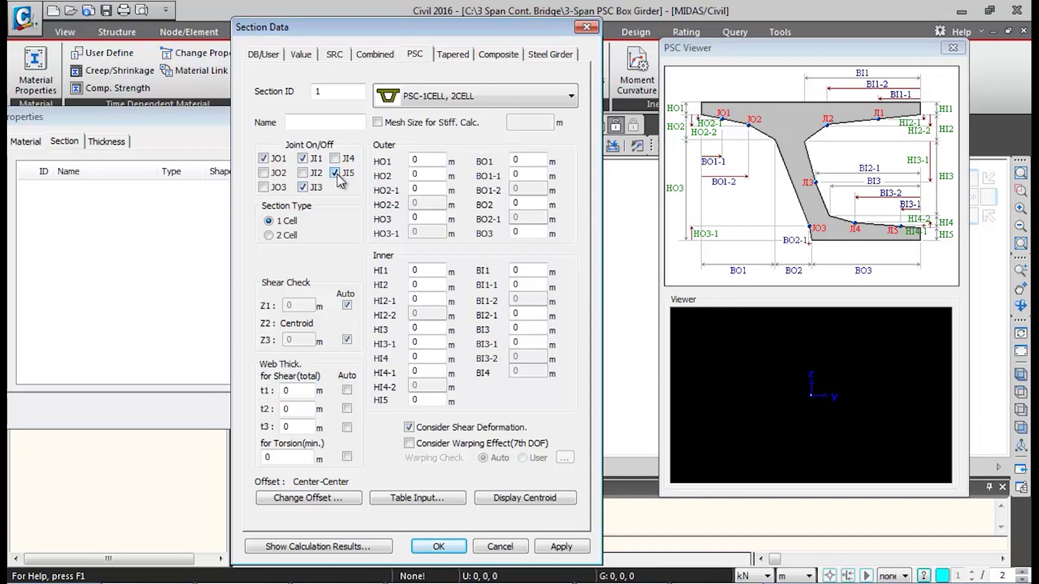
pyautogui.click(346, 124)
pyautogui.write('Mid Section')
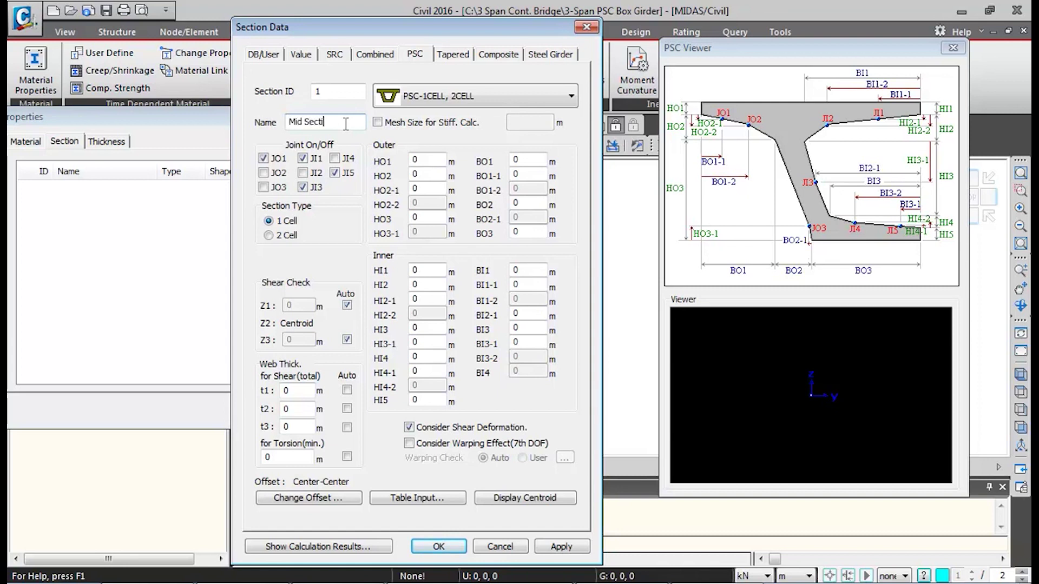
pyautogui.click(430, 162)
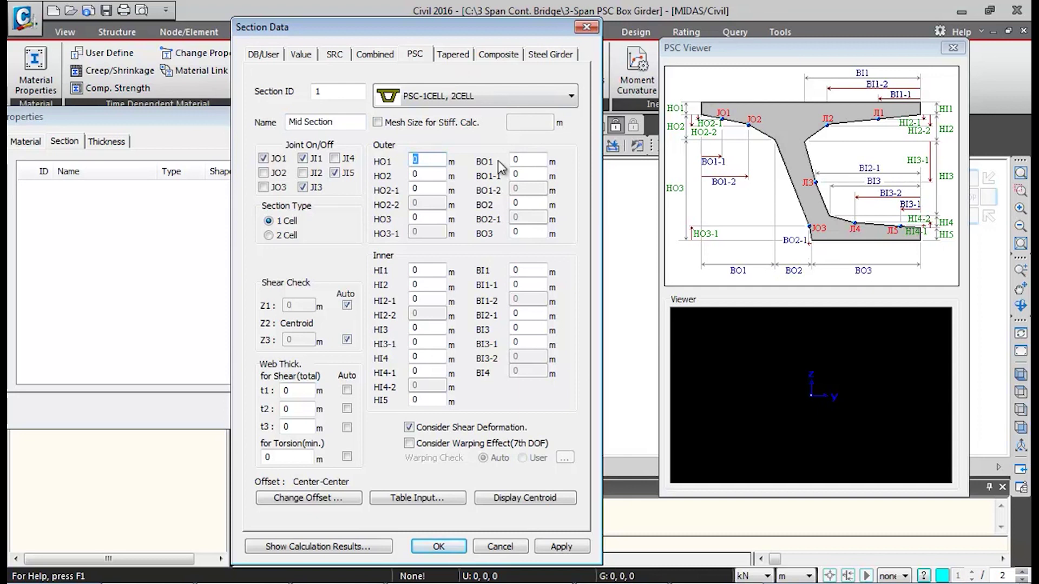
# Enter the outer heights HO1 0.2, HO2 0.3 and HO3 2.5, leaving HO2-1 at 0
pyautogui.moveTo(705, 47); pyautogui.dragTo(678, 48)
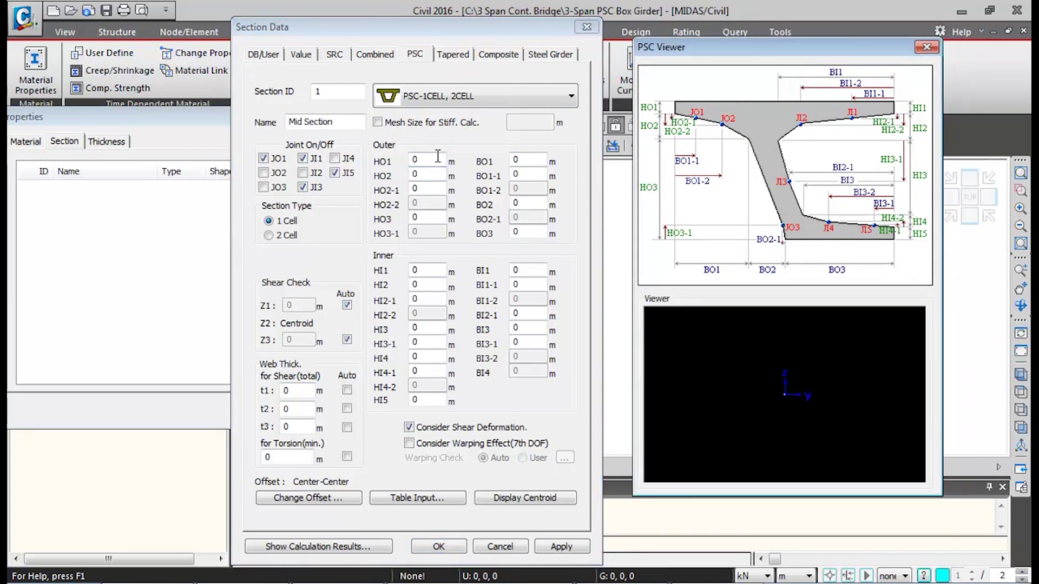
pyautogui.click(398, 286)
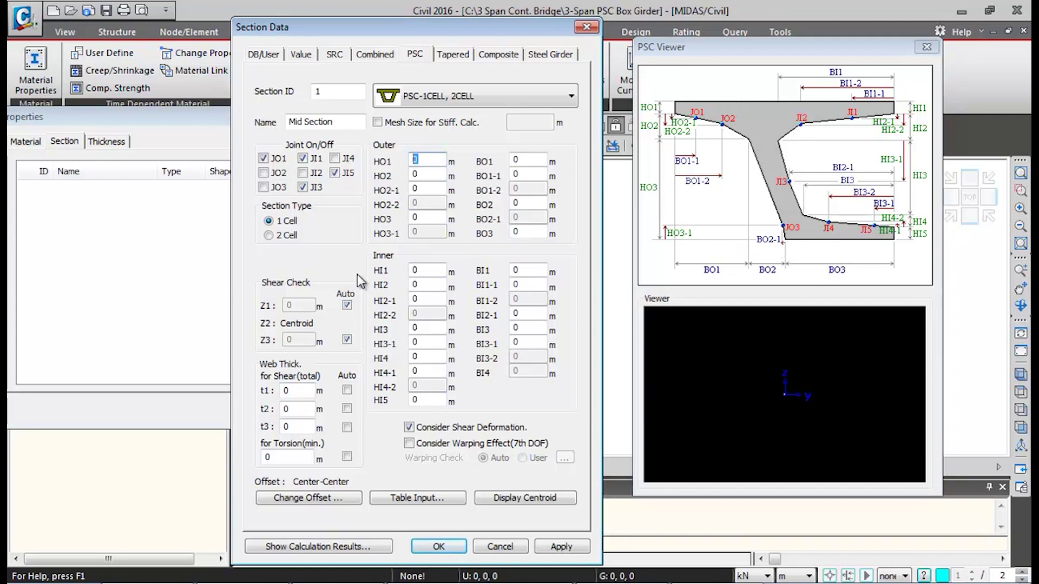
pyautogui.write('0.2')
pyautogui.press('Tab')
pyautogui.write('0.3')
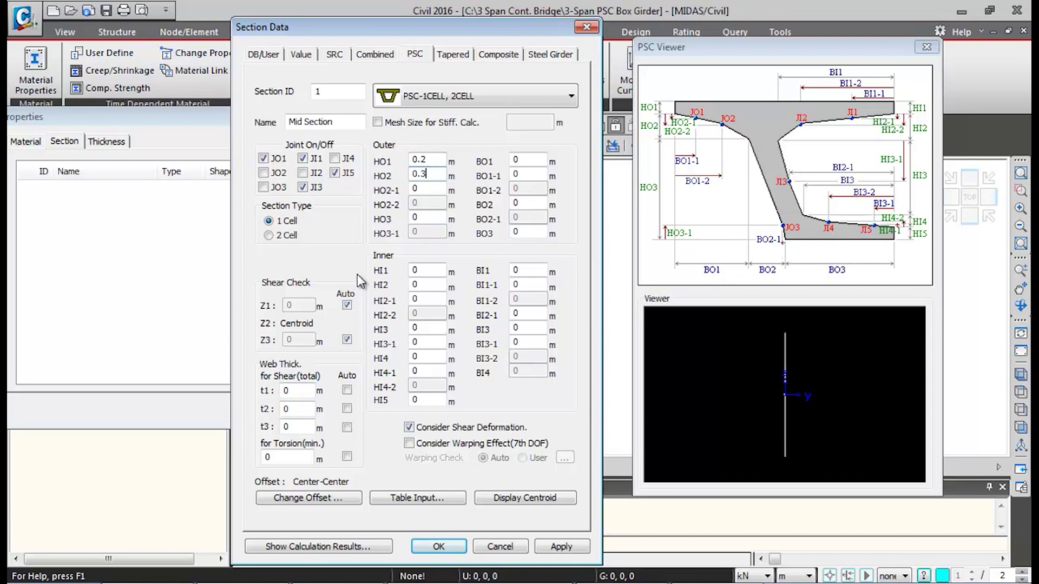
pyautogui.press('Tab')
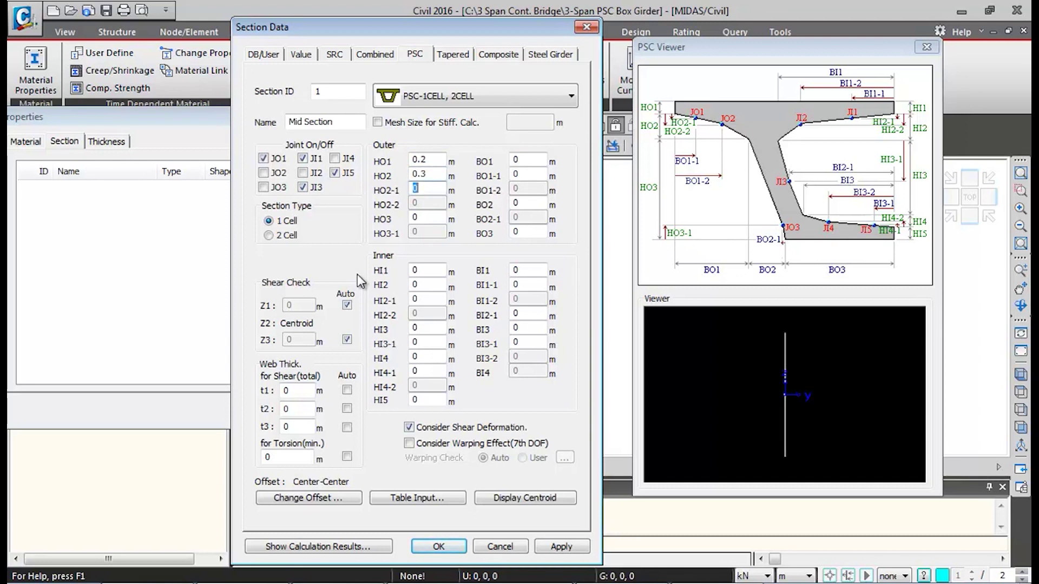
pyautogui.press('Tab')
pyautogui.write('2.5')
# Enter the outer widths BO1 1.5, BO1-1 0.5, BO2 0.5 and BO3 2.25
pyautogui.press('Tab')
pyautogui.write('1.5')
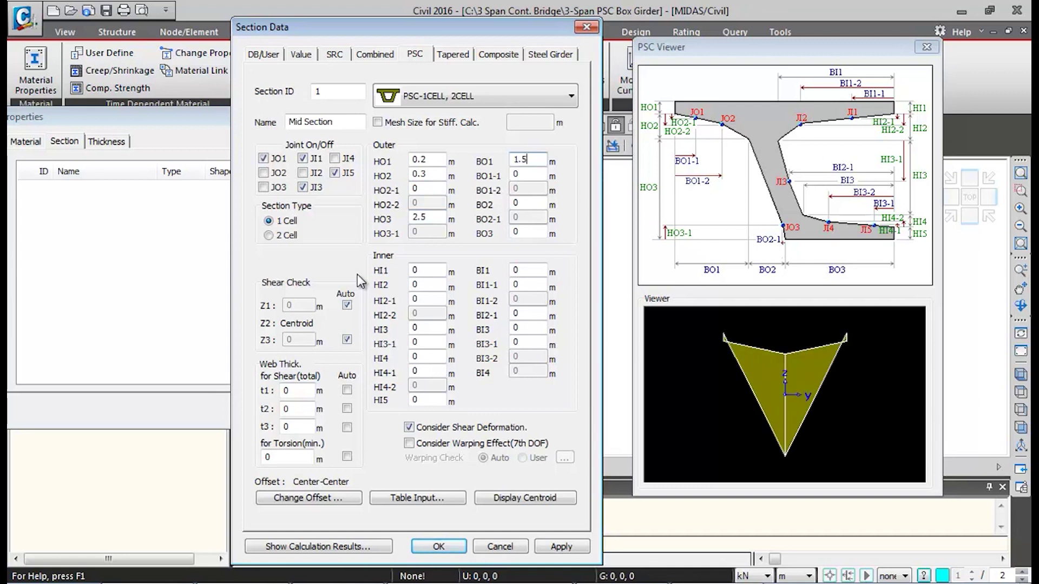
pyautogui.press('Tab')
pyautogui.write('0.5')
pyautogui.press('Tab')
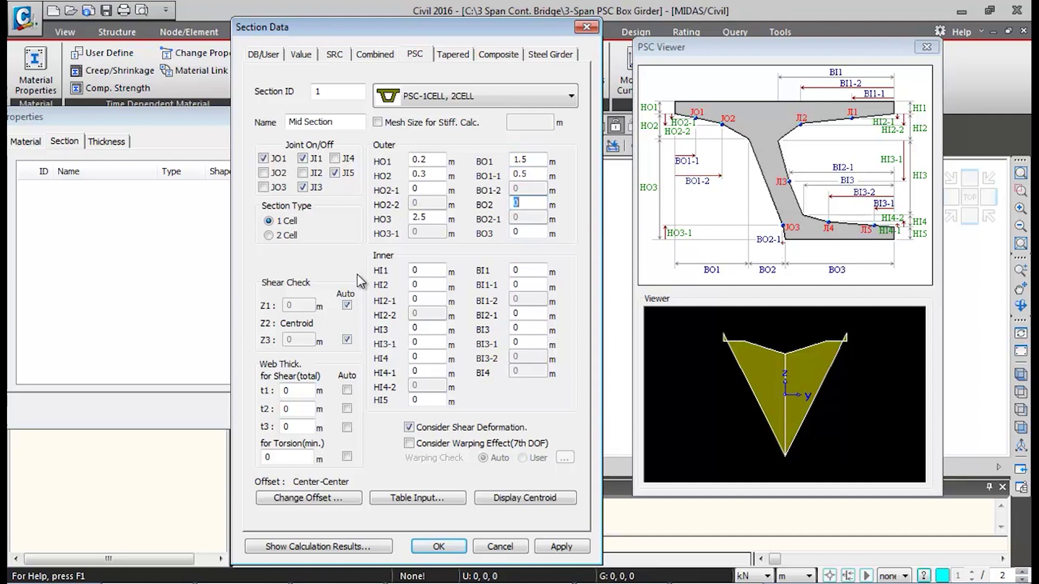
pyautogui.write('0.5')
pyautogui.press('Tab')
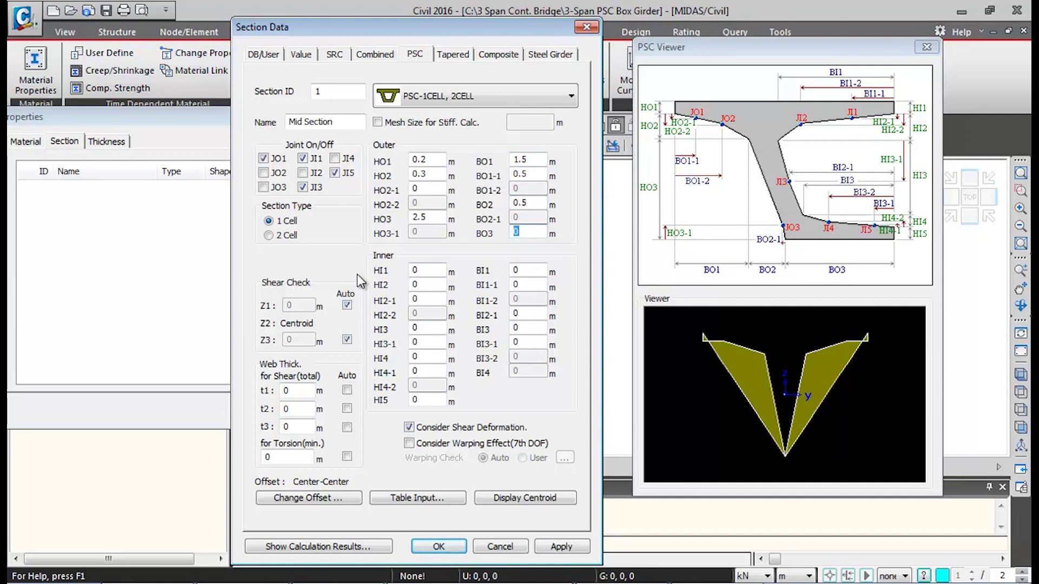
pyautogui.write('2.25')
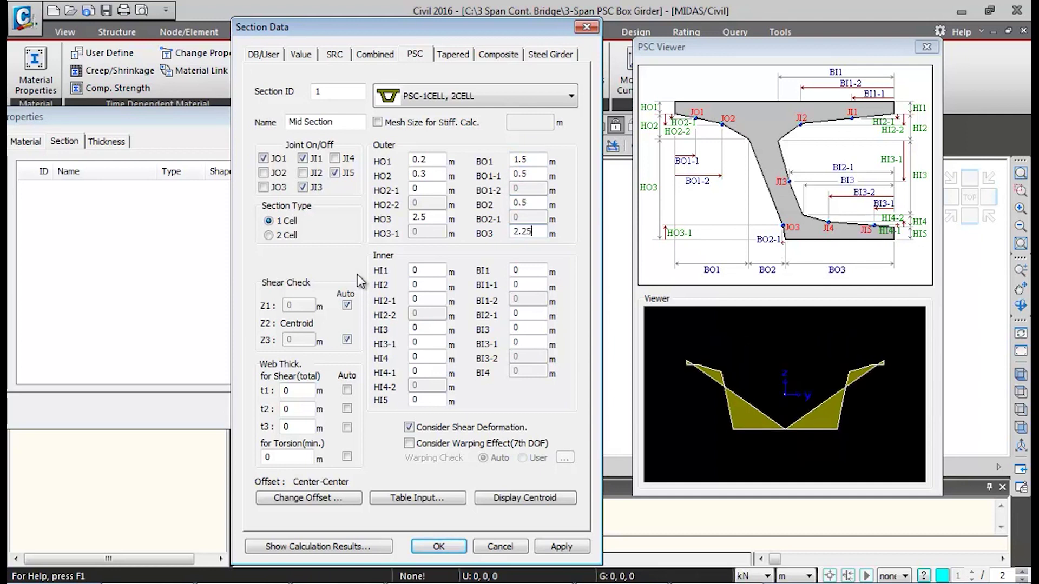
pyautogui.press('Tab')
# Enter inner heights HI1 0.24, HI2 0.26, HI3 2.05, HI3-1 0.71, HI4 0.2, HI5 0.25
pyautogui.write('0.24')
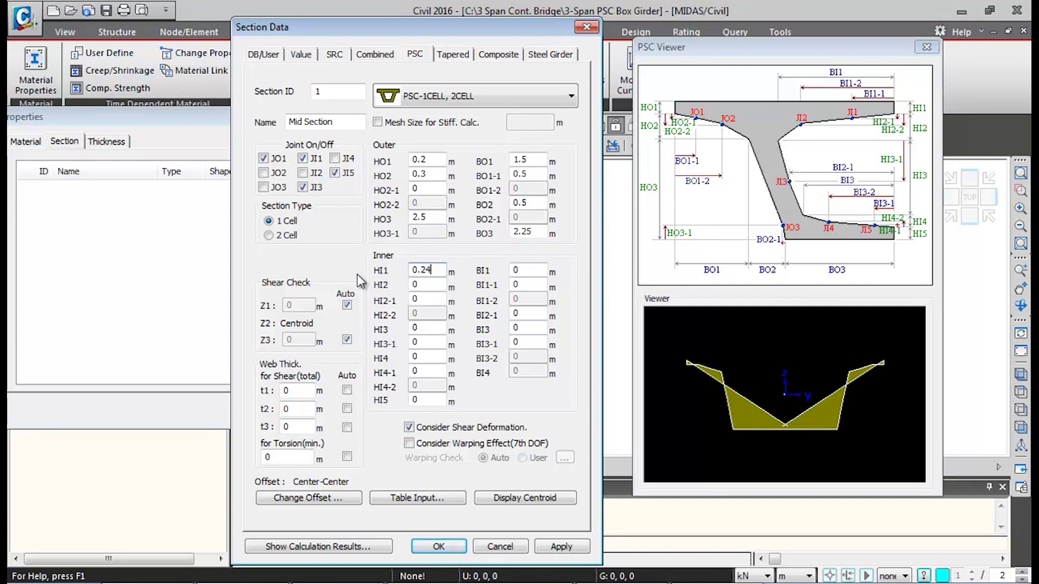
pyautogui.press('Tab')
pyautogui.write('0.26')
pyautogui.press('Tab')
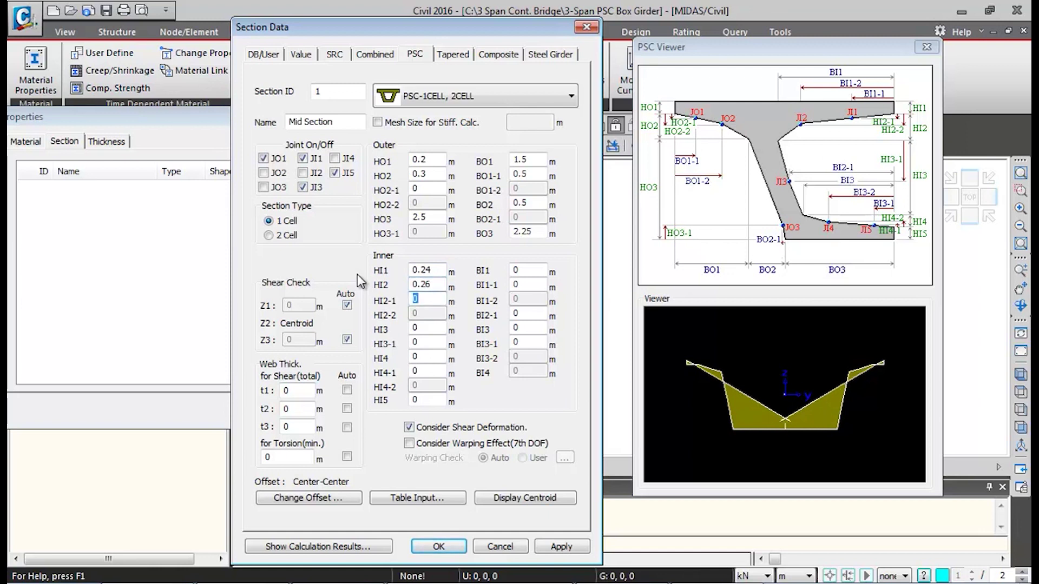
pyautogui.press('Tab')
pyautogui.write('2.05')
pyautogui.press('Tab')
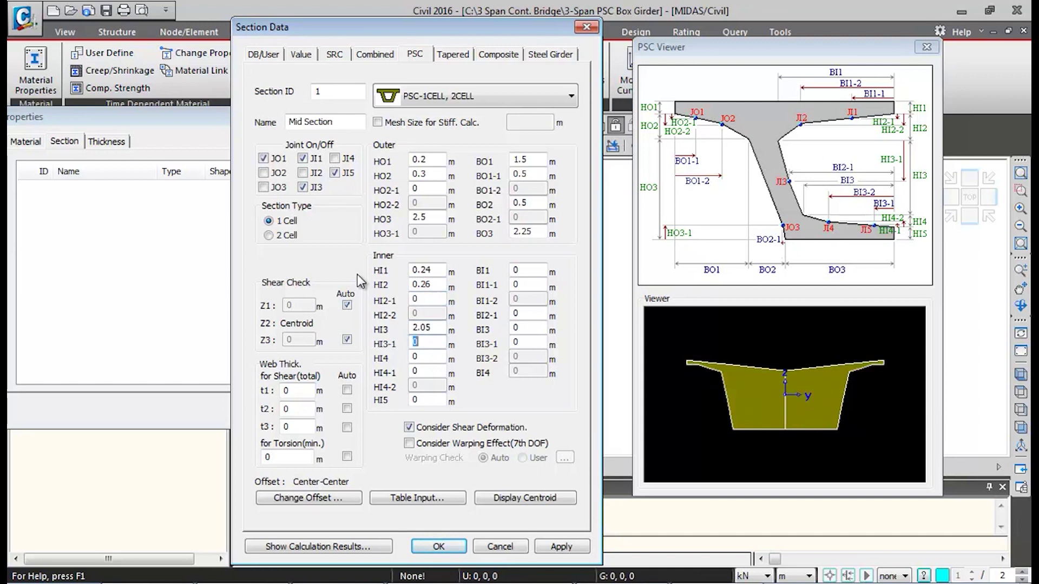
pyautogui.write('0.71')
pyautogui.press('Tab')
pyautogui.write('0.2')
pyautogui.press('Tab')
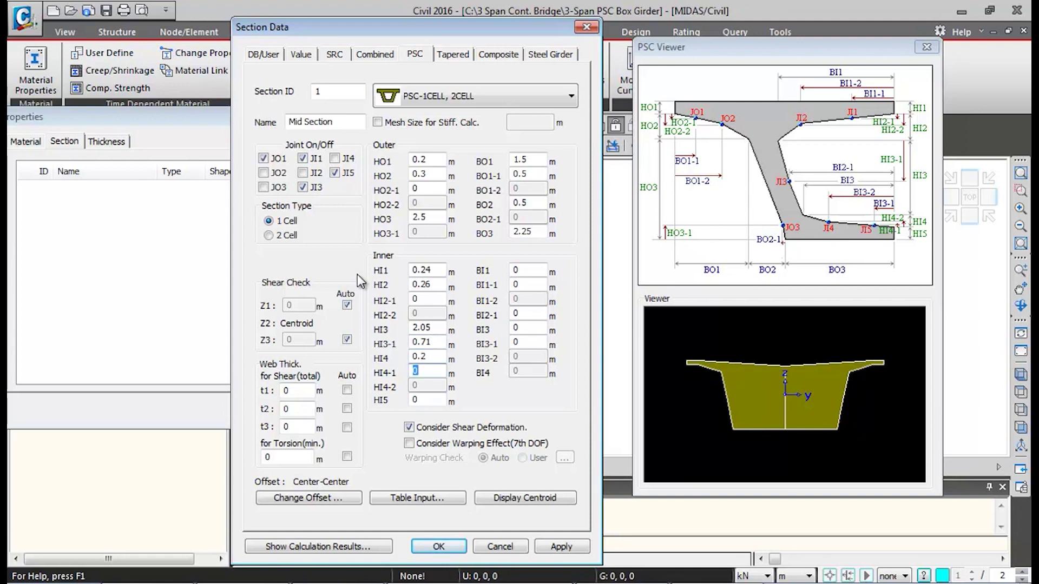
pyautogui.press('Tab')
pyautogui.write('0.25')
# Enter inner widths BI1 2.2, BI1-1 0.7, BI2-1 2.2, BI3 1.932 and BI3-1 0.7
pyautogui.press('Tab')
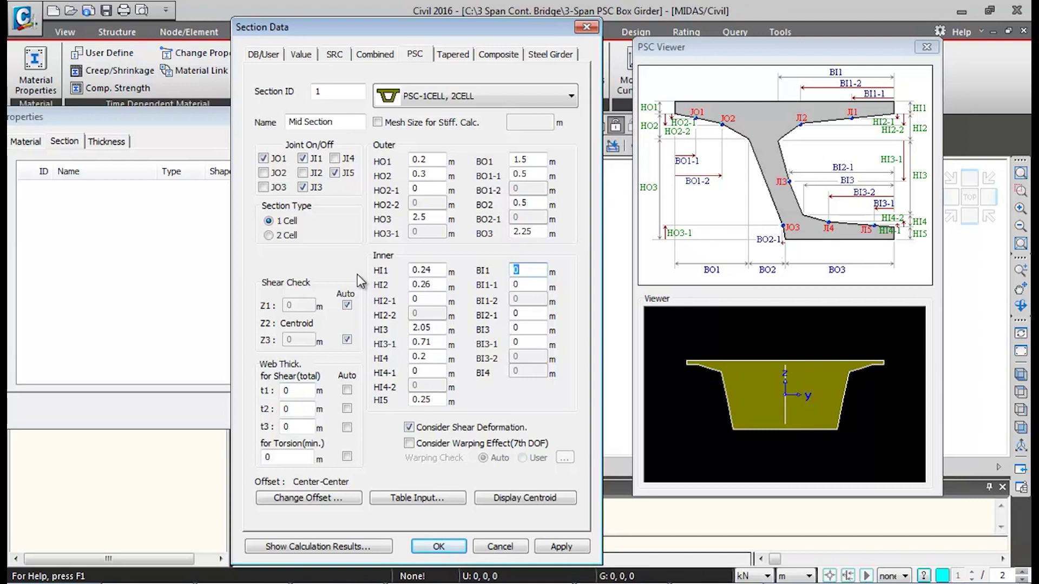
pyautogui.write('2.2')
pyautogui.press('Tab')
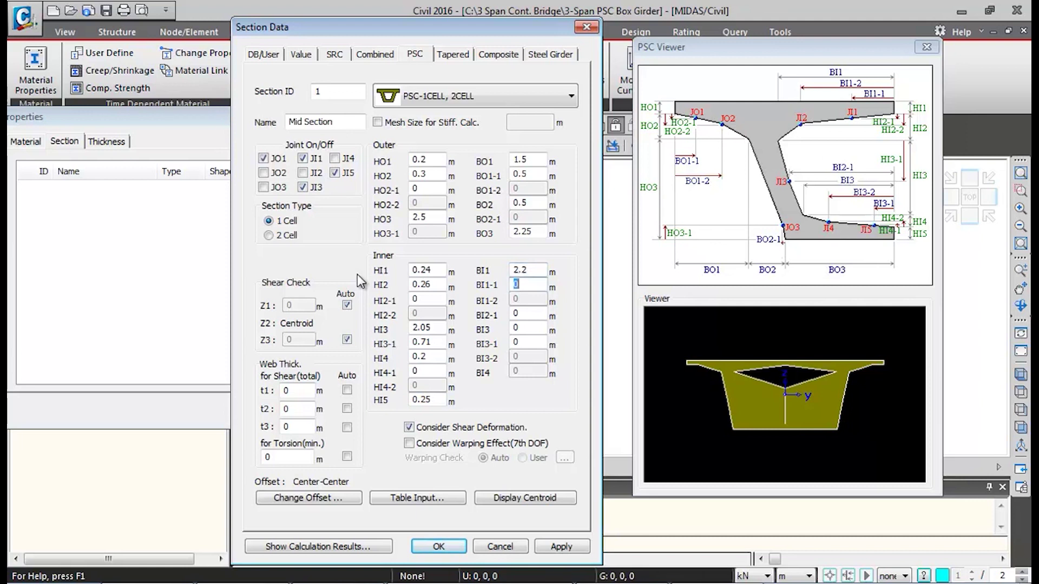
pyautogui.write('0.7')
pyautogui.press('Tab')
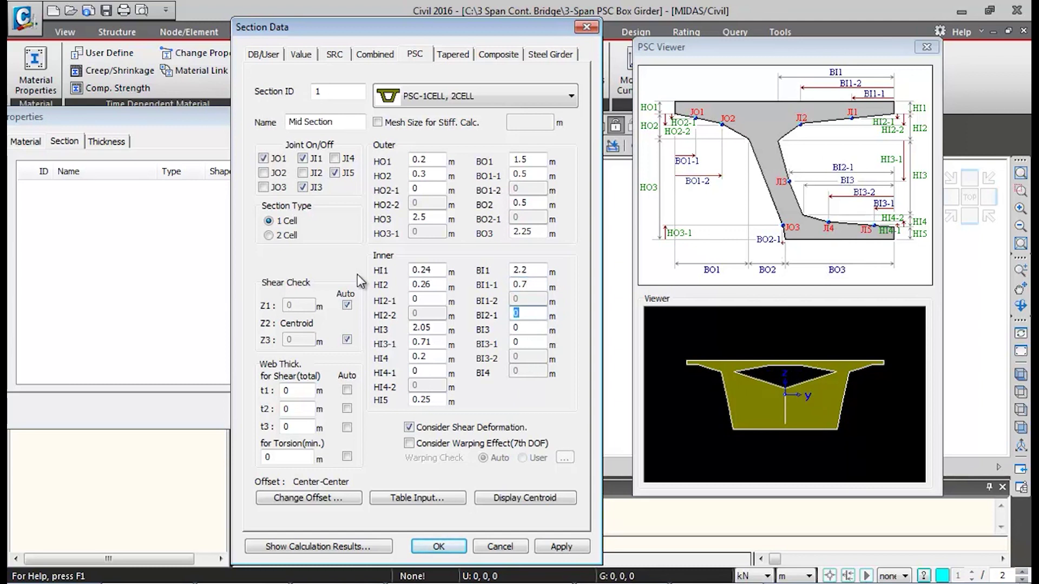
pyautogui.write('2.2')
pyautogui.press('Tab')
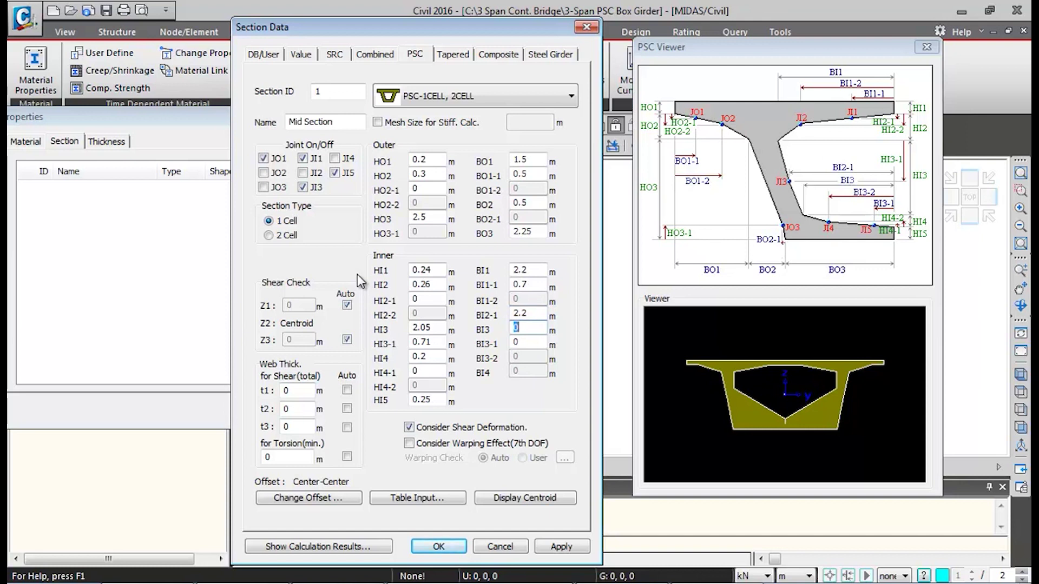
pyautogui.write('1.932')
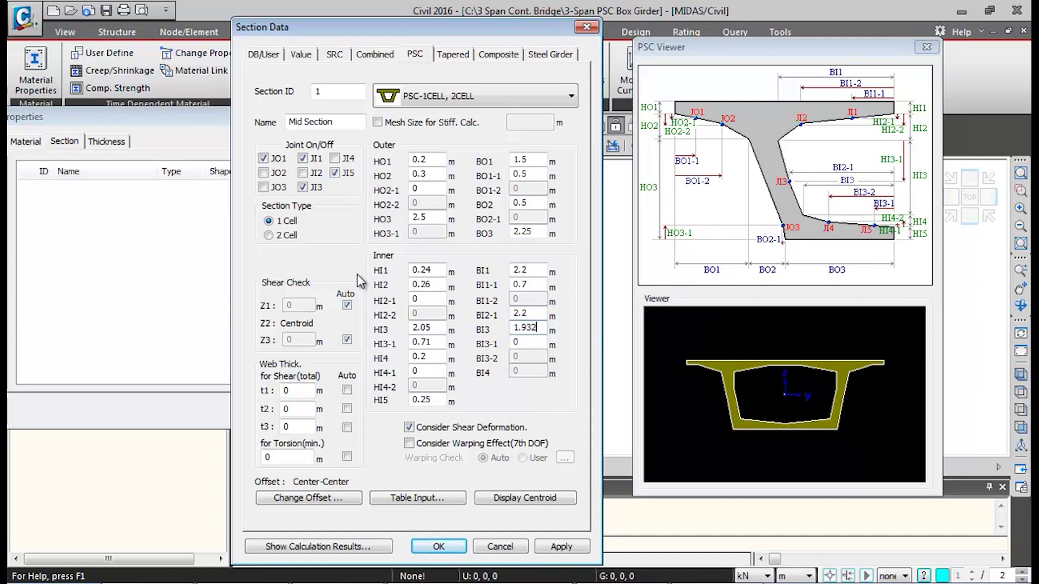
pyautogui.press('Tab')
pyautogui.write('0.7')
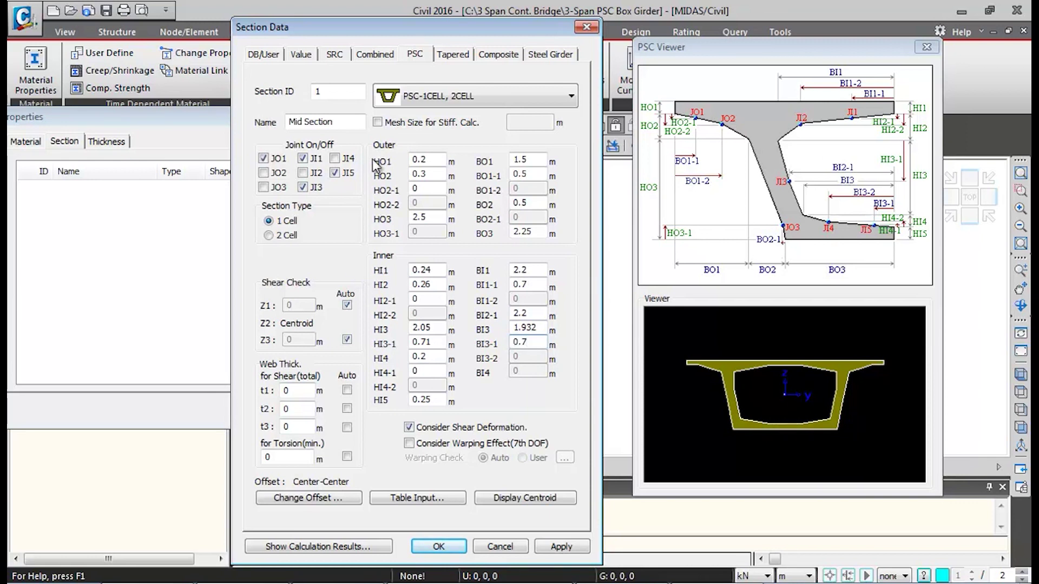
# Set Z3, t1, t2, t3 and Torsion thickness to Auto
pyautogui.click(347, 340)
pyautogui.click(347, 389)
pyautogui.click(347, 408)
pyautogui.click(346, 428)
pyautogui.click(347, 456)
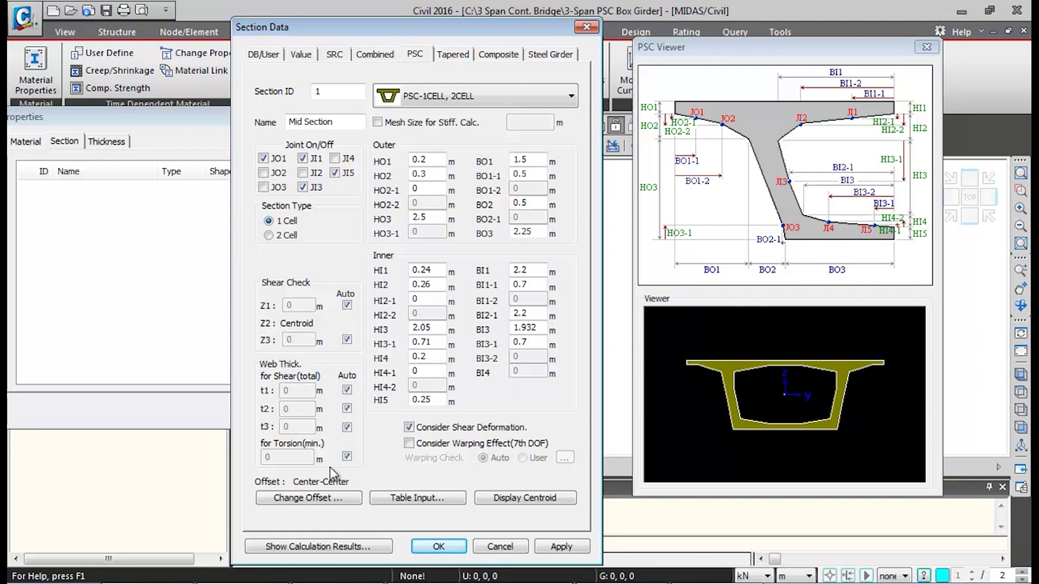
# Set the offset to Center-Top and display the calculated properties (area 6.20872 m²)
pyautogui.click(333, 498)
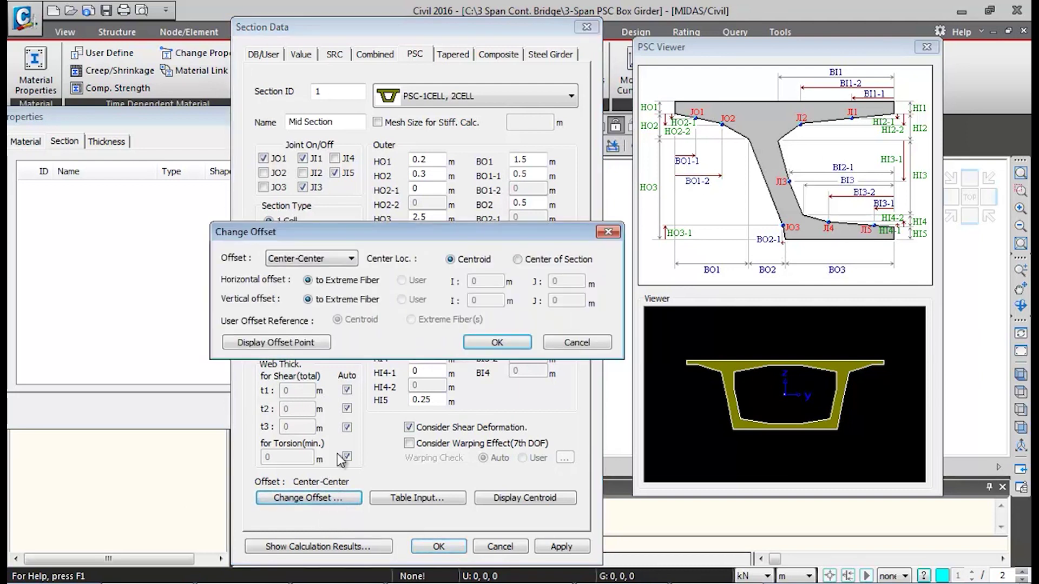
pyautogui.click(351, 259)
pyautogui.click(310, 284)
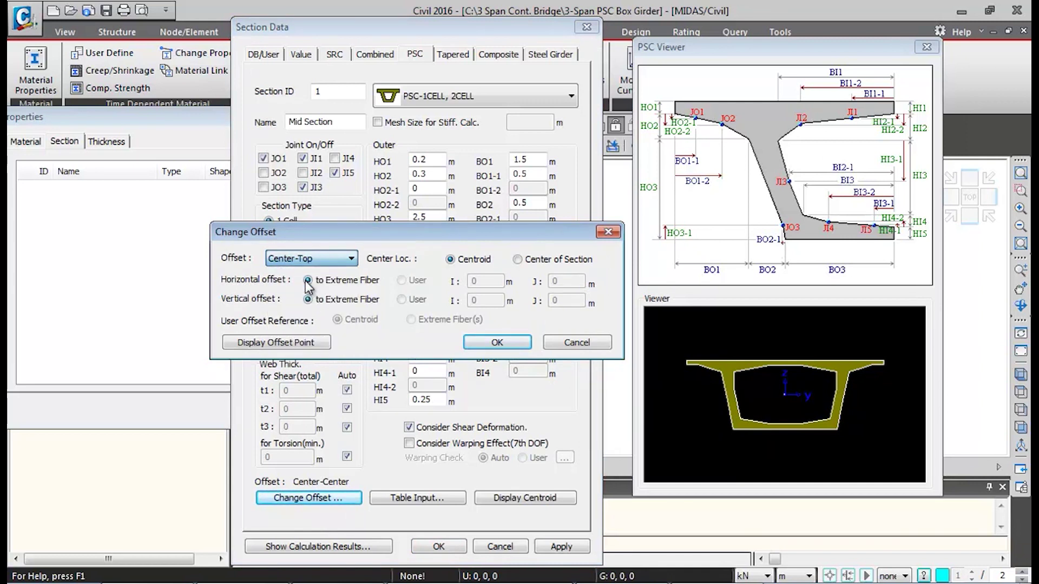
pyautogui.click(291, 345)
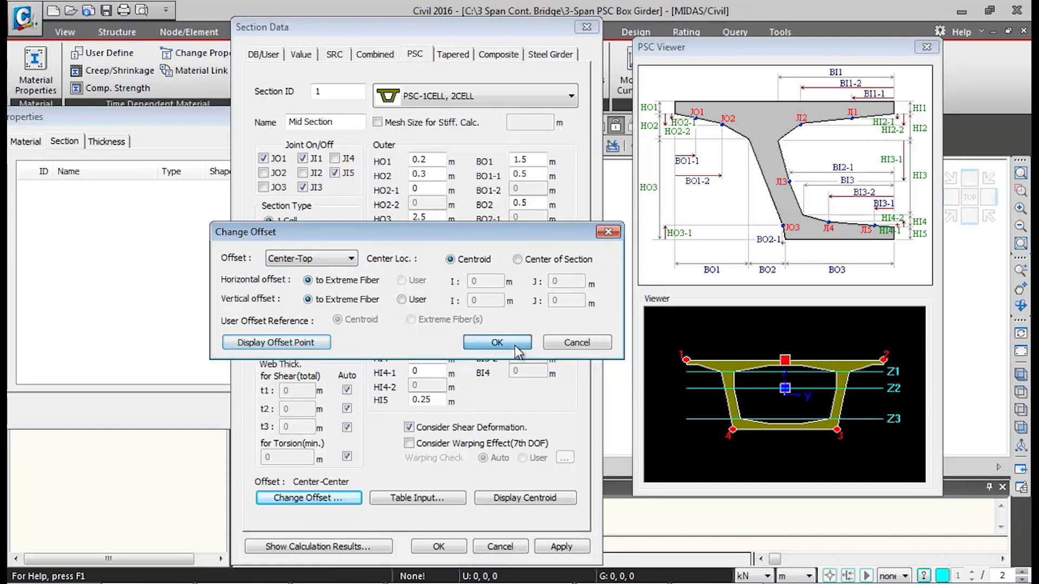
pyautogui.click(497, 343)
pyautogui.click(367, 551)
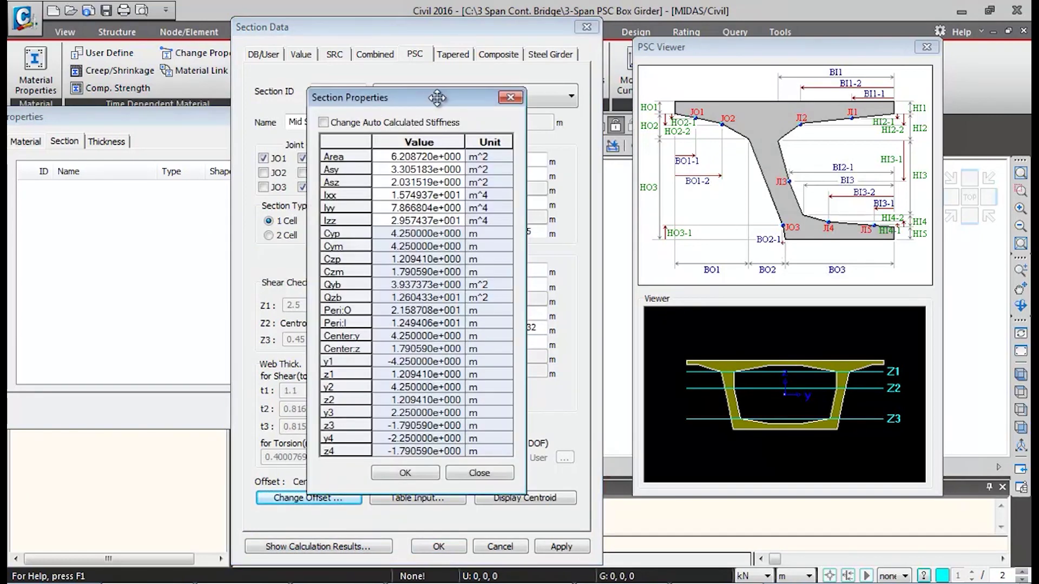
pyautogui.moveTo(433, 98); pyautogui.dragTo(724, 71)
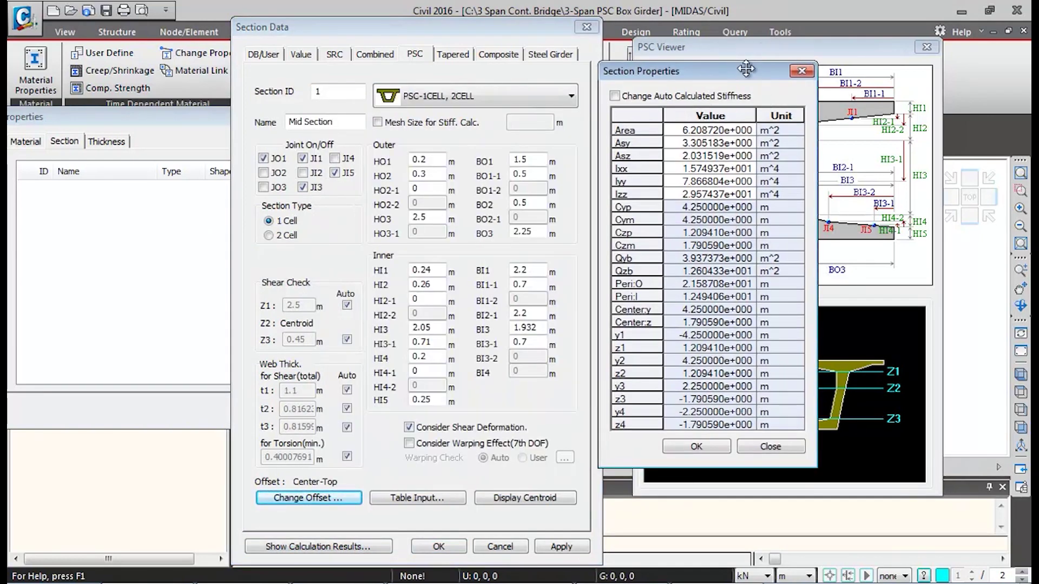
# Add Mid Section to the list and rename the next section to 'Sup Section'
pyautogui.click(696, 446)
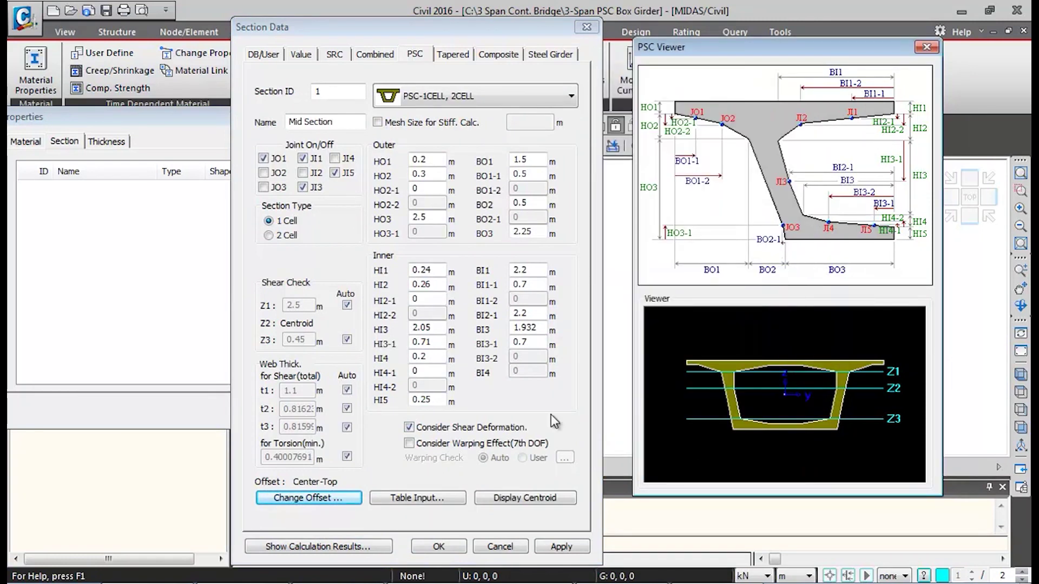
pyautogui.click(560, 548)
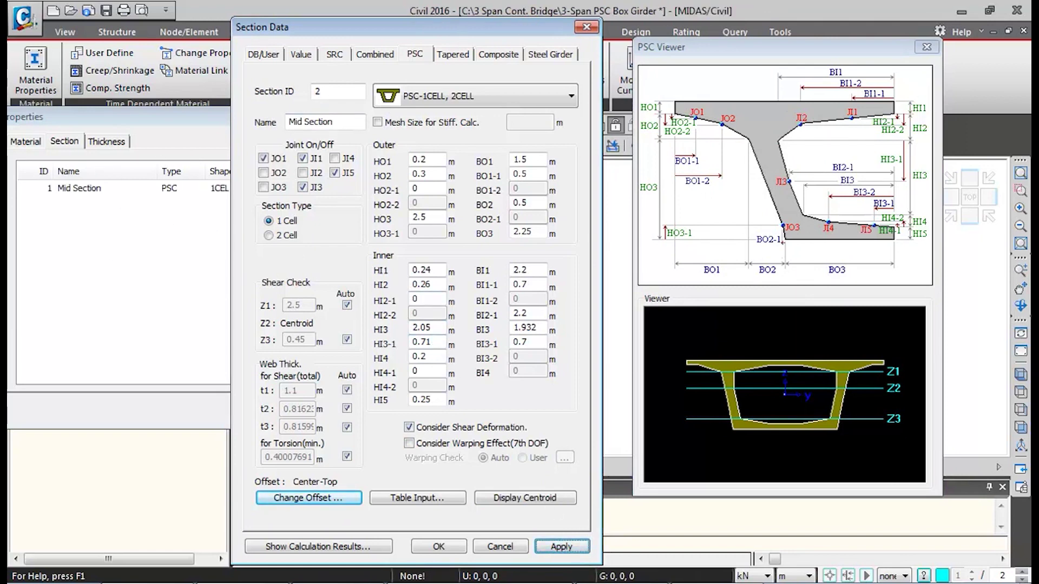
pyautogui.doubleClick(297, 122)
pyautogui.write('Sup')
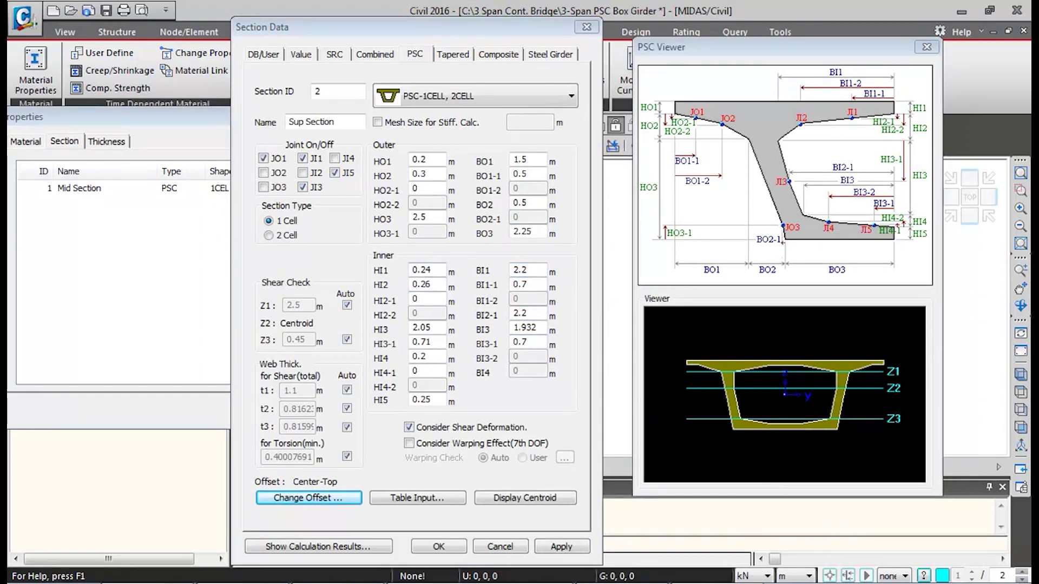
# Change Sup Section's inner heights to HI1 0.44, HI3 1.65 and HI5 0.45
pyautogui.doubleClick(440, 268)
pyautogui.write('.44')
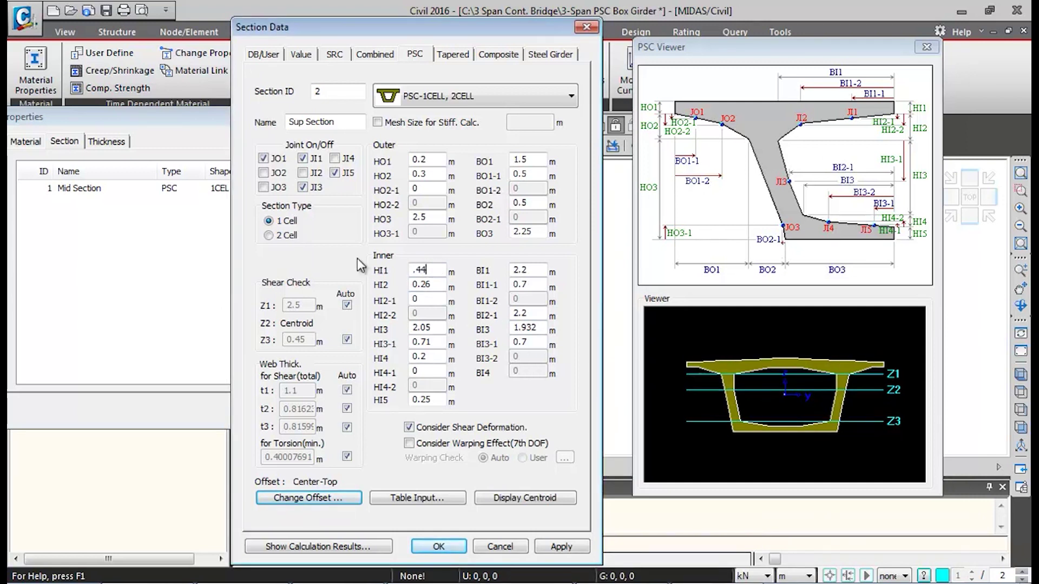
pyautogui.press('Tab')
pyautogui.press('Tab')
pyautogui.press('Tab')
pyautogui.write('1.65')
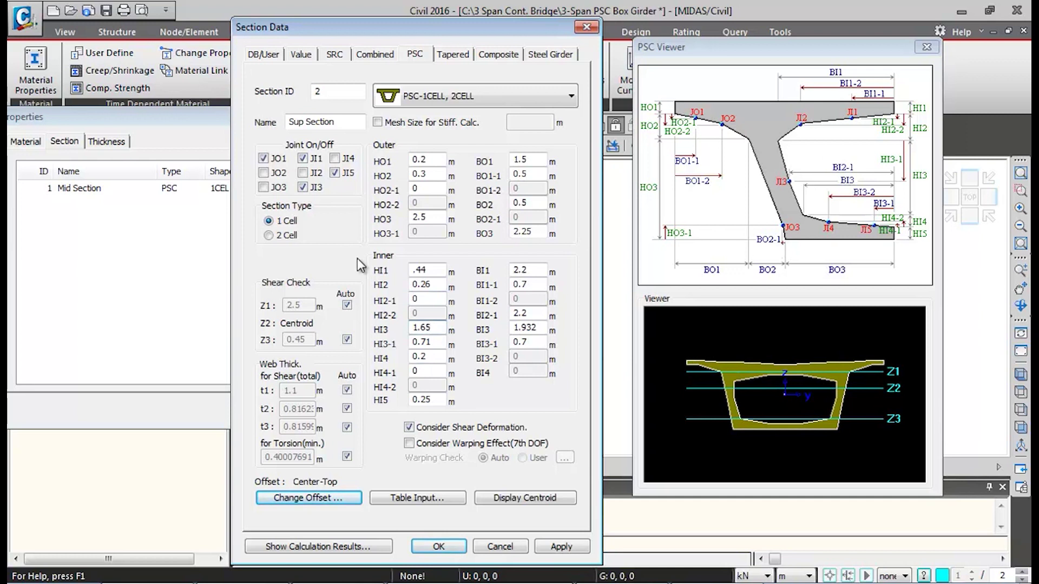
pyautogui.press('Tab')
pyautogui.press('Tab')
pyautogui.press('Tab')
pyautogui.press('Tab')
pyautogui.write('0.45')
pyautogui.press('Tab')
# Change the inner widths to BI1 2, BI2-1 2 and BI3 1.732
pyautogui.write('2')
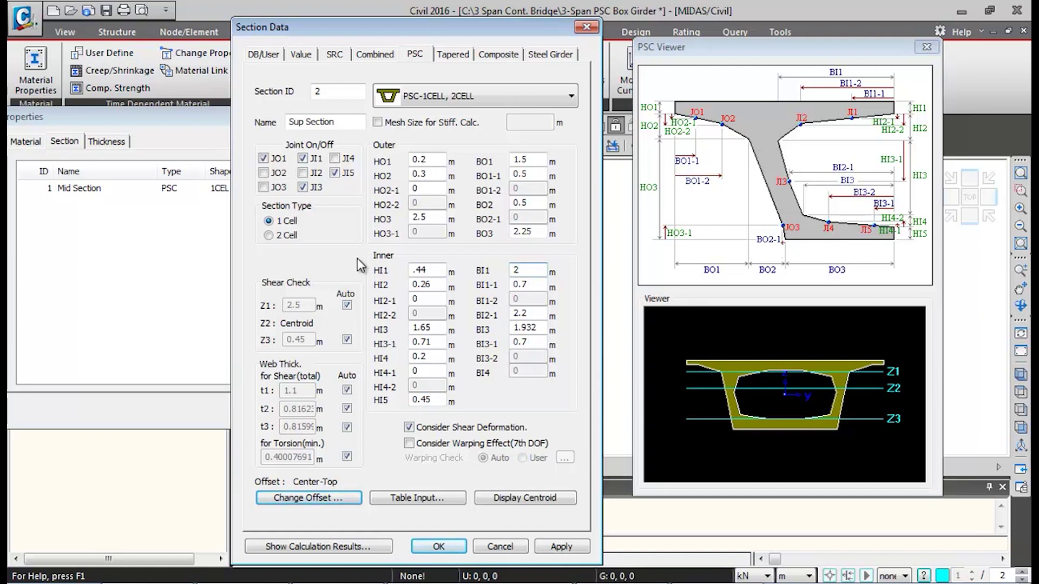
pyautogui.press('Tab')
pyautogui.press('Tab')
pyautogui.write('2')
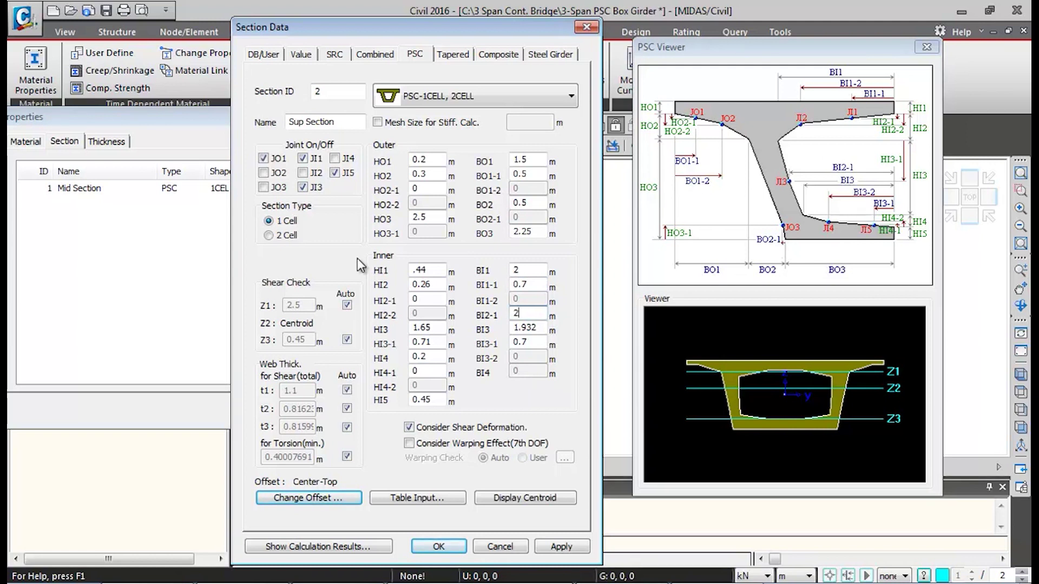
pyautogui.press('Tab')
pyautogui.write('1.732')
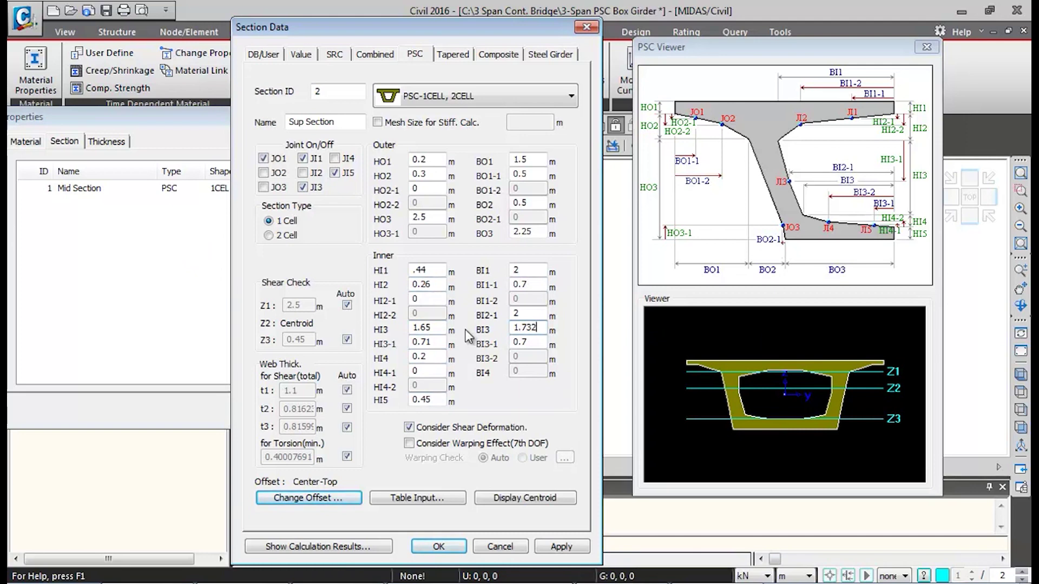
# Review Sup Section's calculated properties, with an area of 8.61352 m²
pyautogui.click(357, 547)
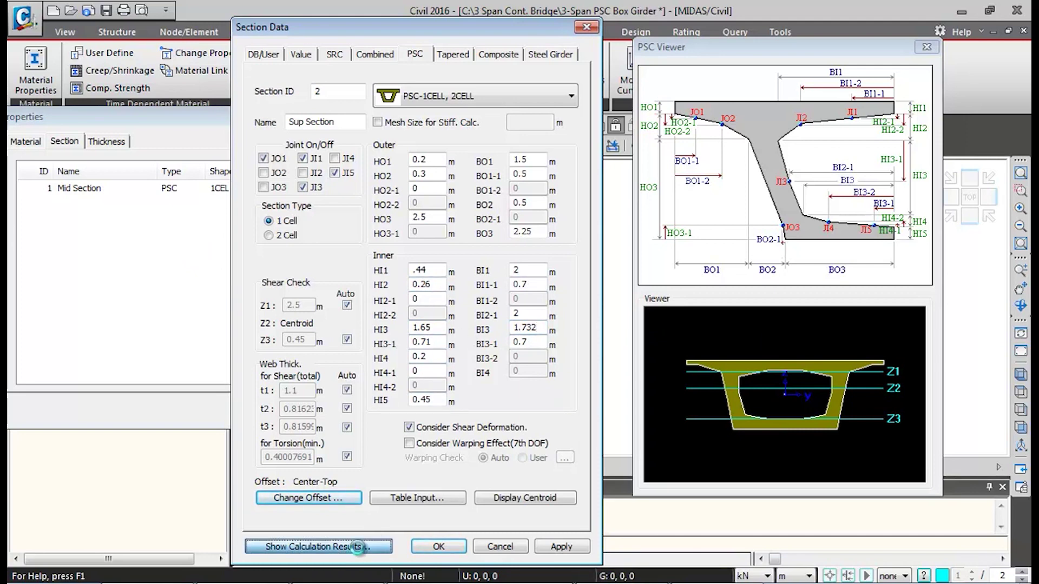
pyautogui.moveTo(461, 101); pyautogui.dragTo(789, 60)
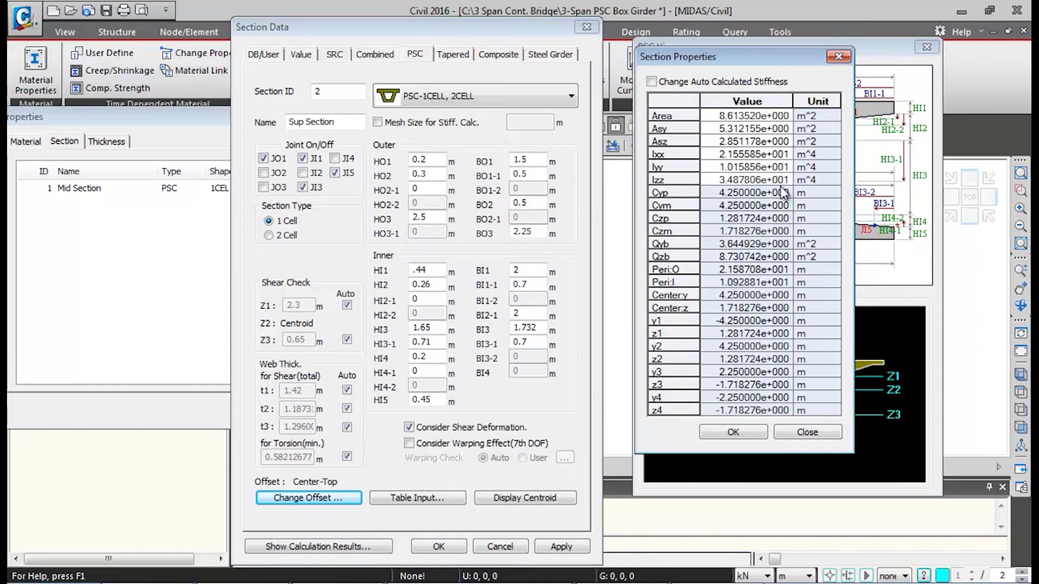
pyautogui.click(750, 430)
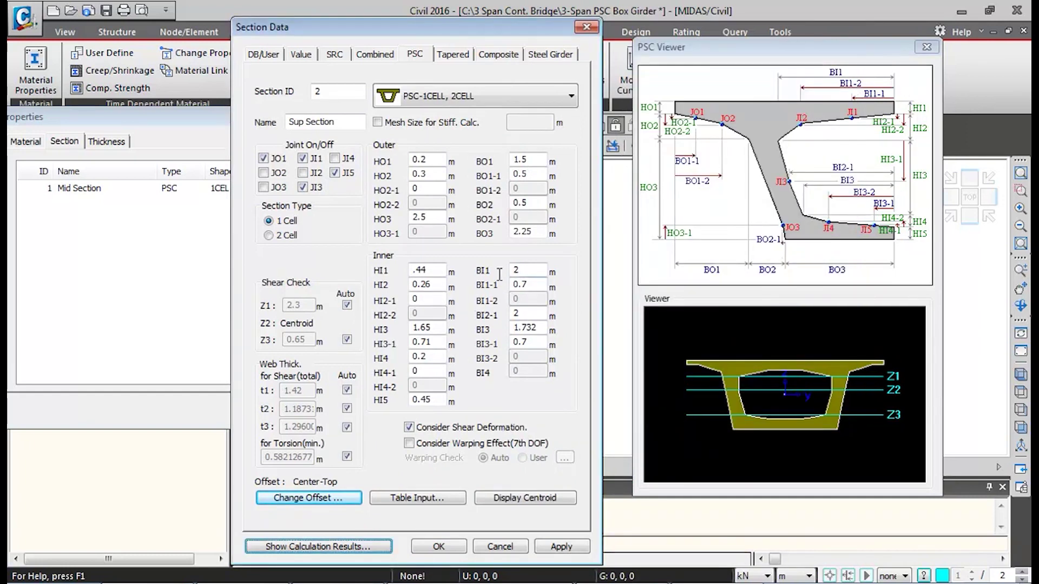
pyautogui.click(449, 546)
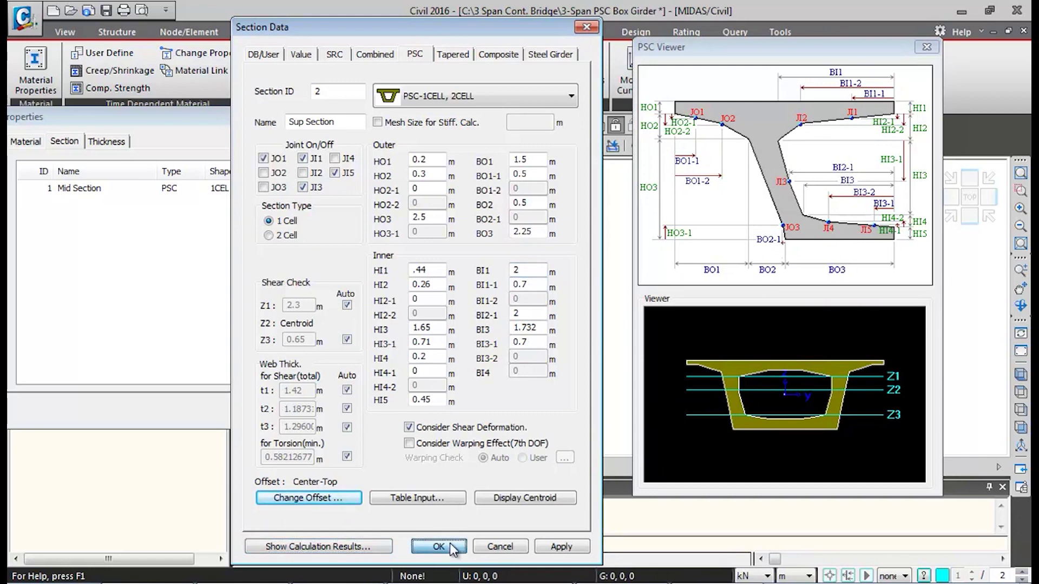
# Add Sup Section to the list and switch off joints JI1, JI3 and JI5
pyautogui.click(557, 548)
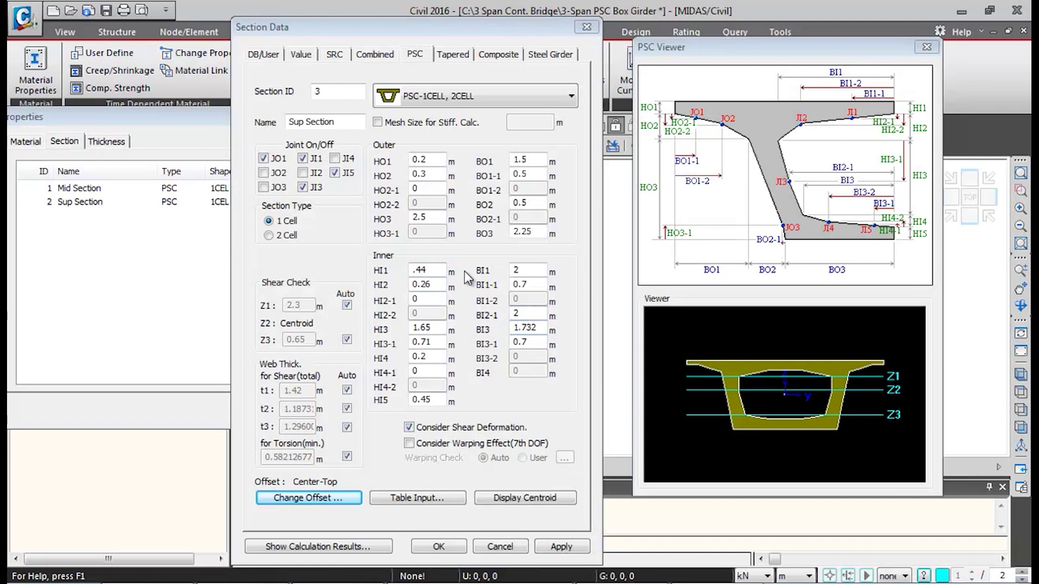
pyautogui.click(316, 159)
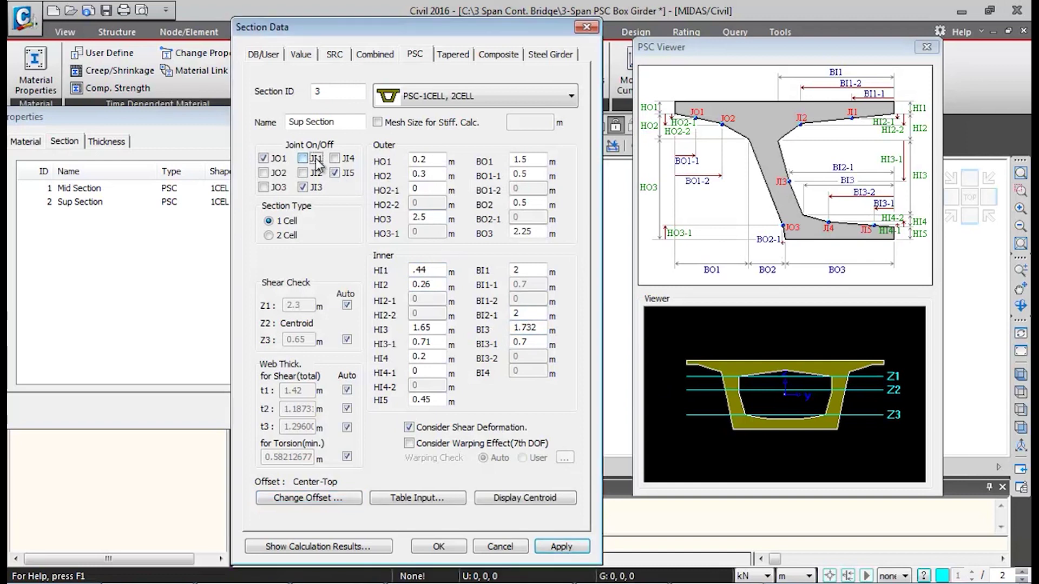
pyautogui.click(311, 187)
pyautogui.click(342, 178)
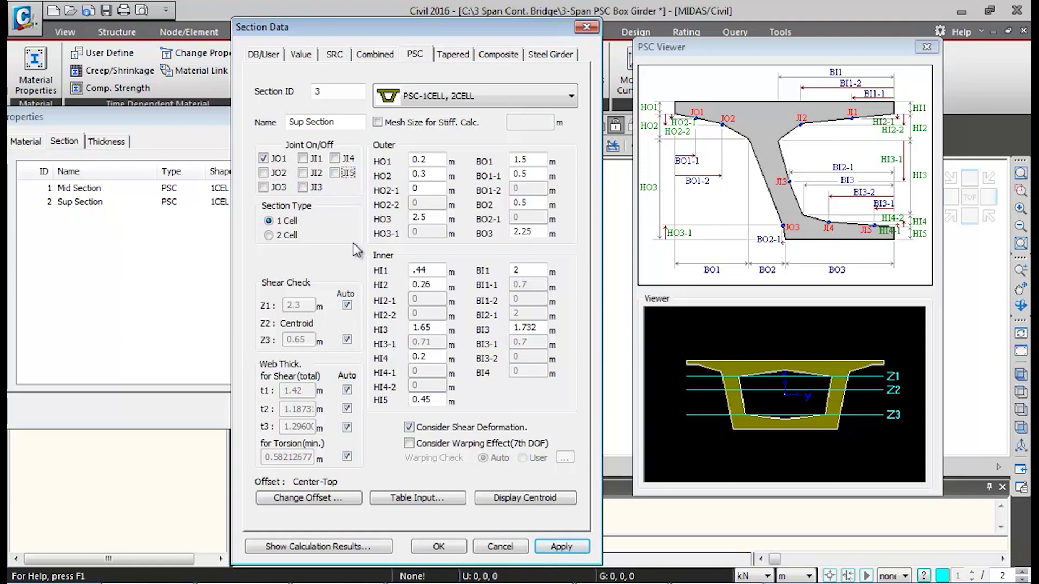
# Set inner heights to 1, 0, 1, 0, 1 and the inner void width to 0.5
pyautogui.doubleClick(444, 272)
pyautogui.write('1')
pyautogui.press('Tab')
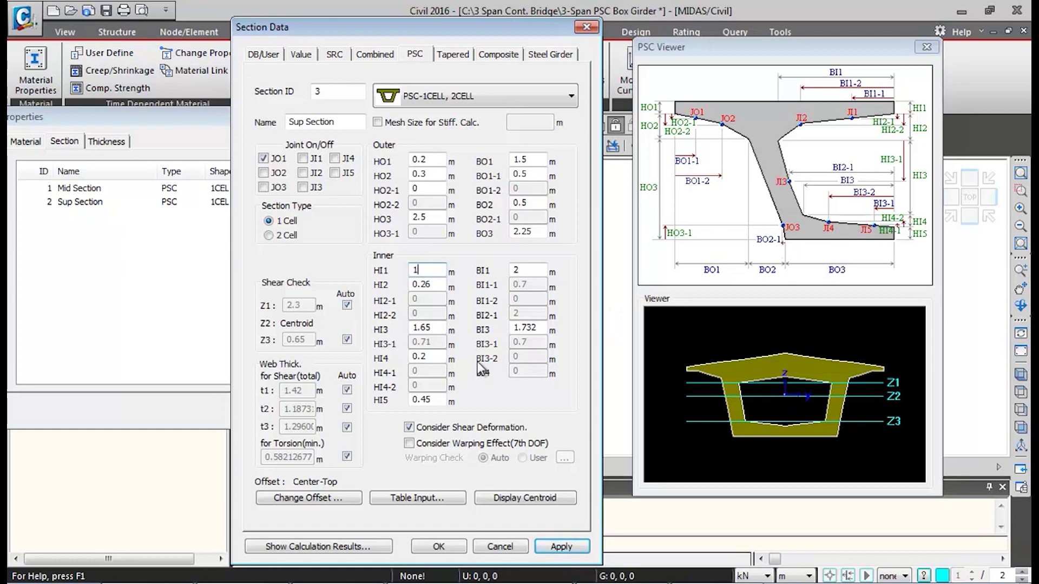
pyautogui.write('0')
pyautogui.press('Tab')
pyautogui.write('1')
pyautogui.press('Tab')
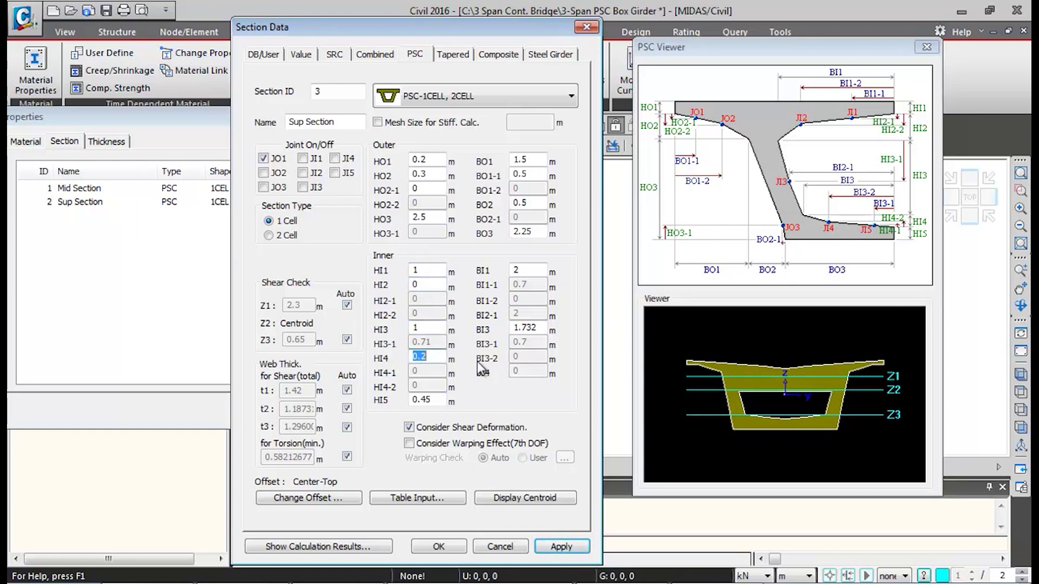
pyautogui.write('0')
pyautogui.press('Tab')
pyautogui.write('1')
pyautogui.press('Tab')
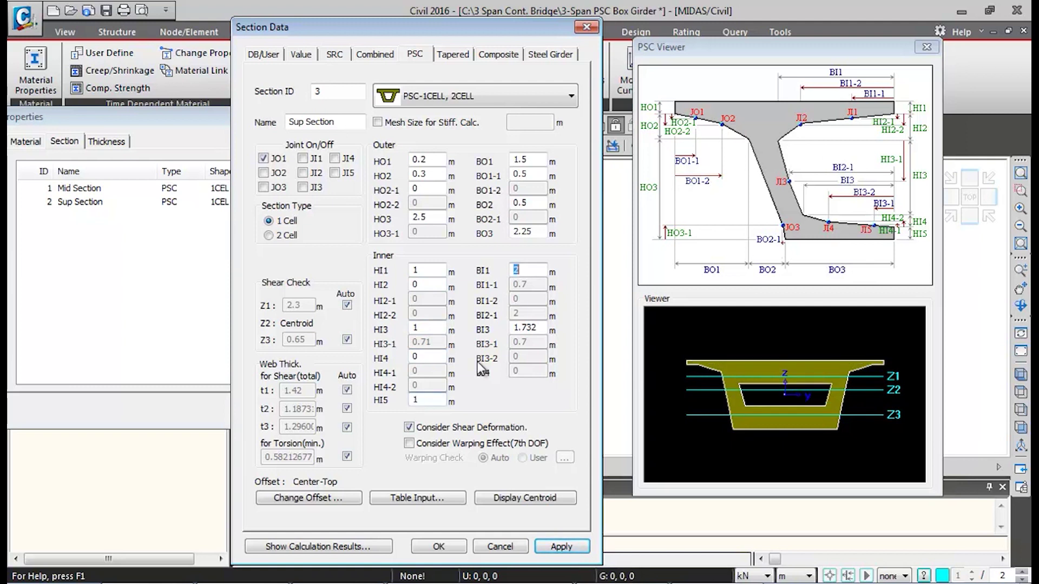
pyautogui.write('0.5')
pyautogui.press('Tab')
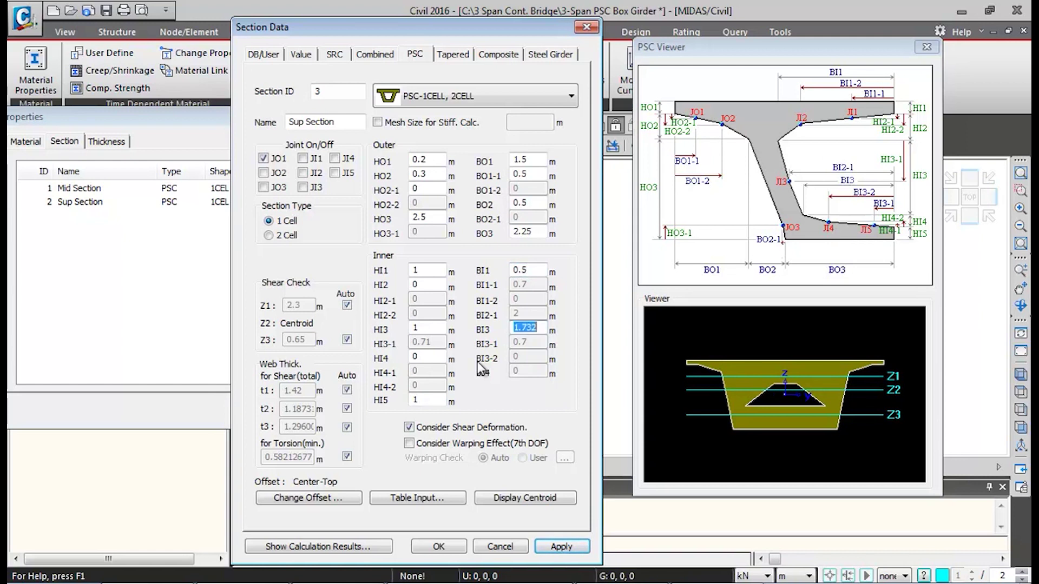
pyautogui.write('0.5')
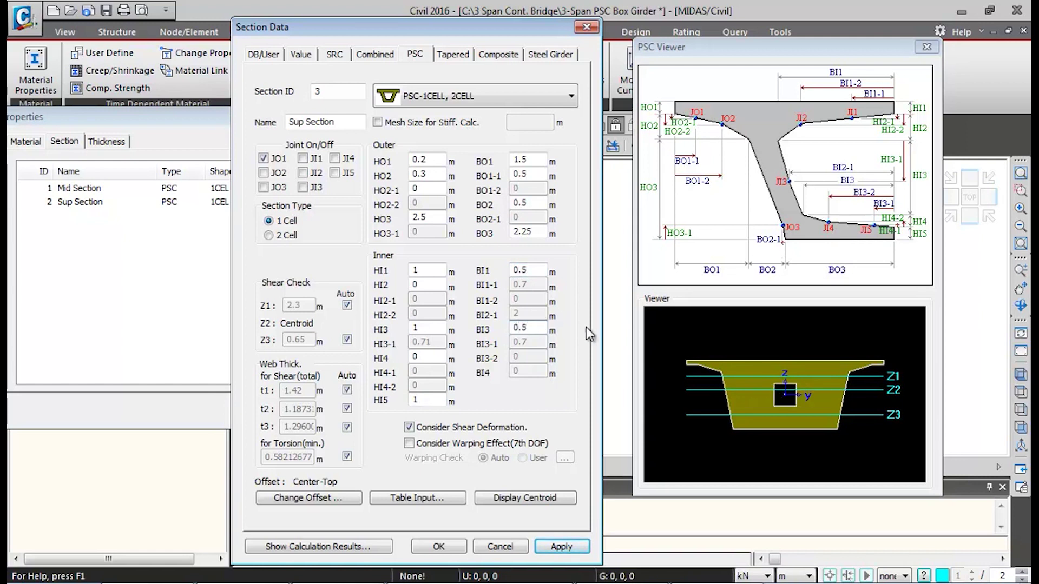
# Rename the section to 'Diaphragm' and add it as section 3
pyautogui.click(304, 122)
pyautogui.moveTo(304, 123); pyautogui.dragTo(285, 125)
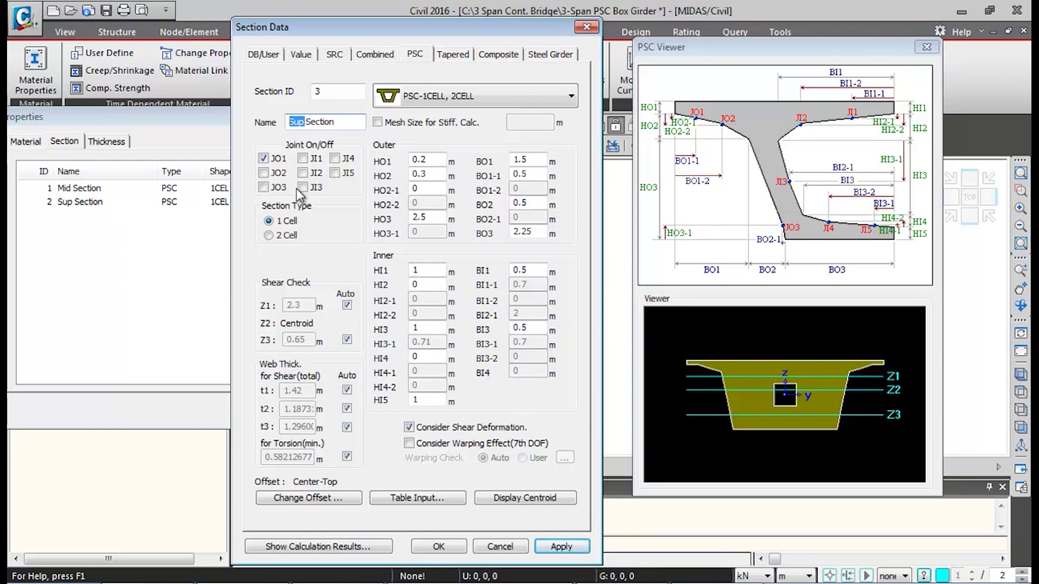
pyautogui.press('Delete')
pyautogui.press('Delete')
pyautogui.press('Delete')
pyautogui.press('Delete')
pyautogui.press('Delete')
pyautogui.press('Delete')
pyautogui.press('Delete')
pyautogui.press('Delete')
pyautogui.press('Delete')
pyautogui.write('Diaphragm')
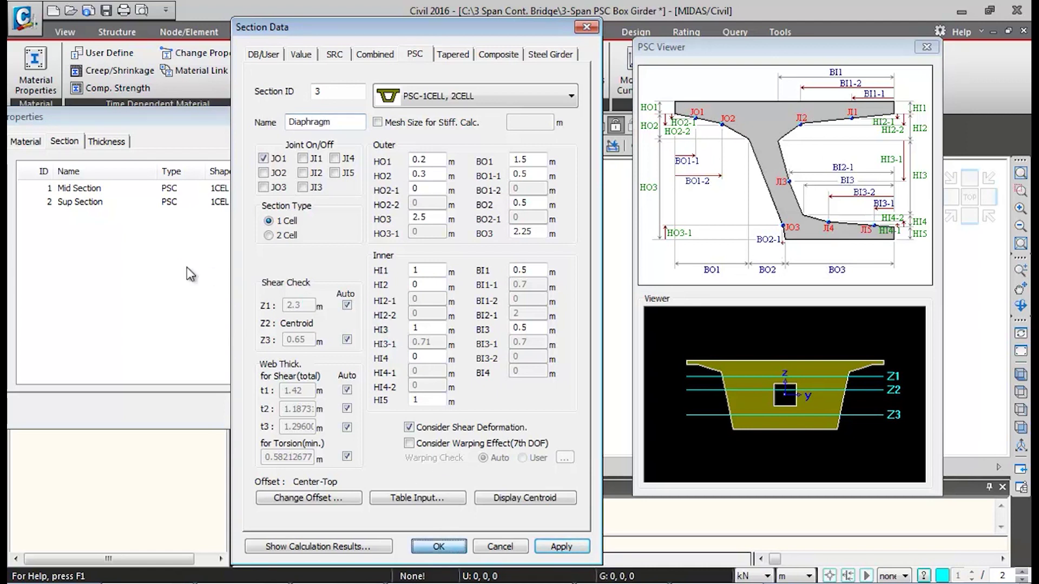
pyautogui.press('Return')
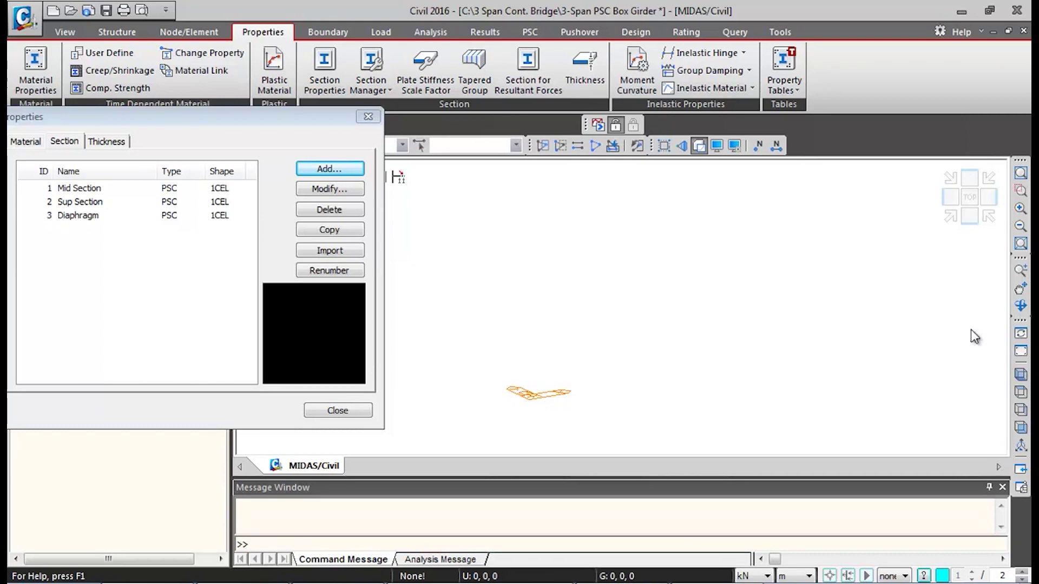
# Add a new tapered section with the PSC-1CELL box shape
pyautogui.click(334, 168)
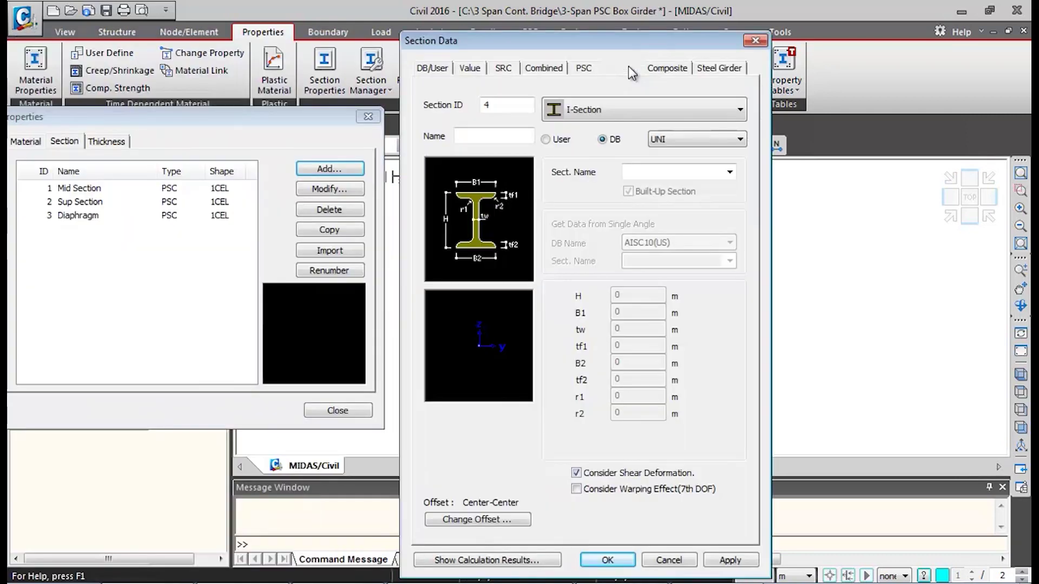
pyautogui.click(628, 67)
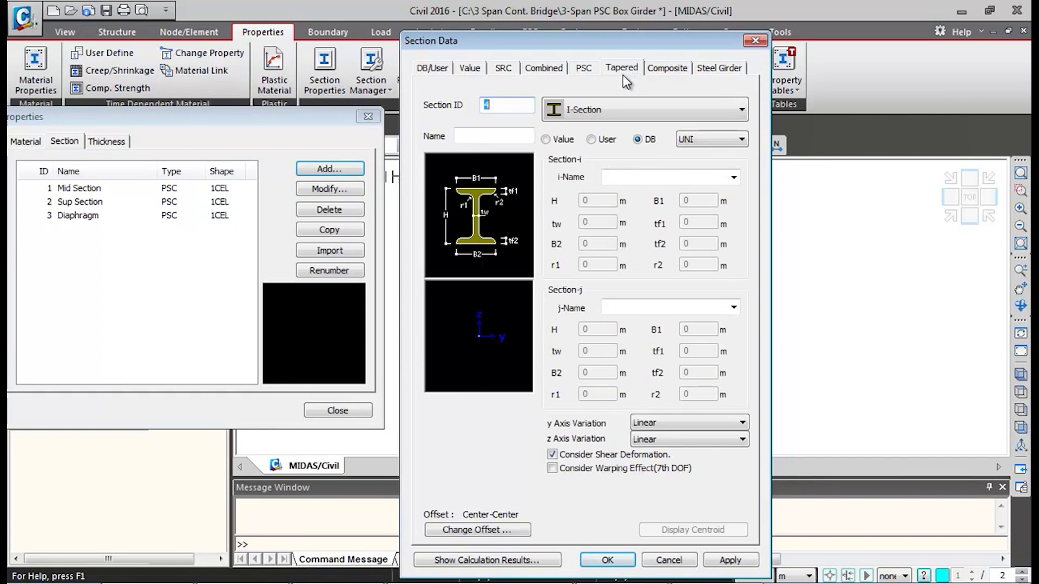
pyautogui.click(613, 111)
pyautogui.scroll(-3, 741, 300)
pyautogui.moveTo(741, 299); pyautogui.dragTo(736, 407)
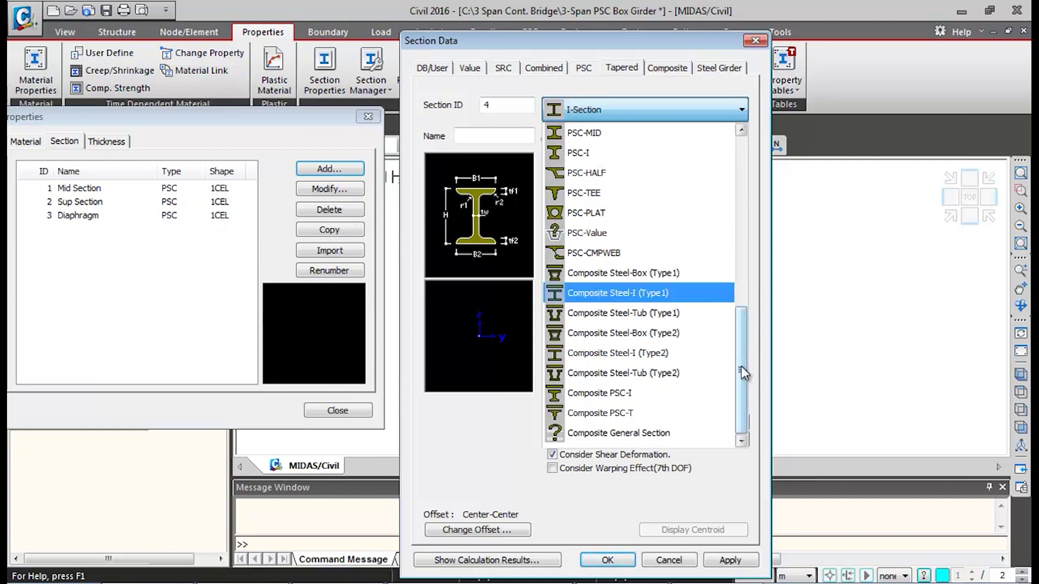
pyautogui.moveTo(744, 373); pyautogui.dragTo(747, 304)
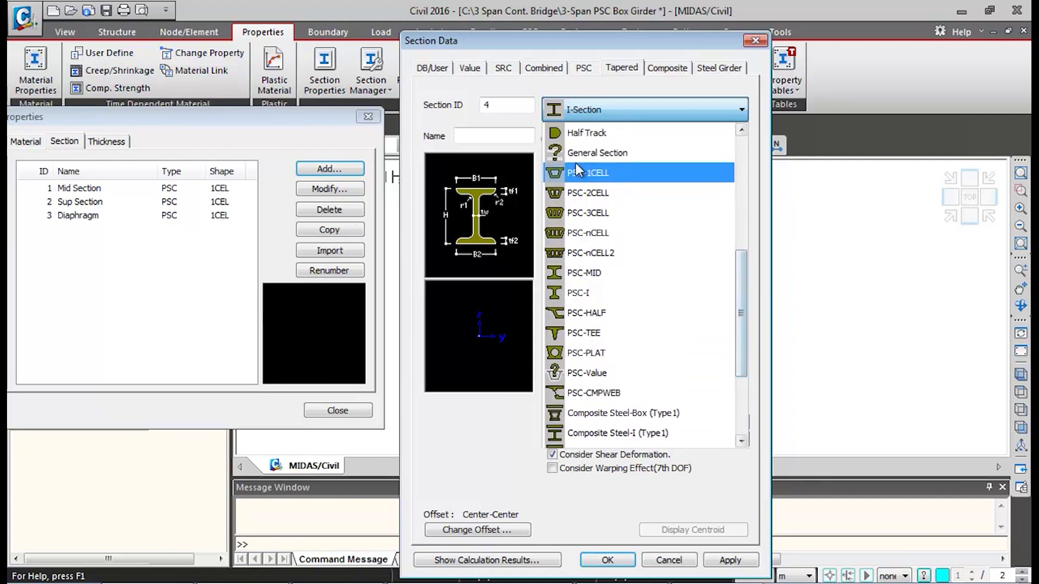
pyautogui.click(582, 171)
pyautogui.moveTo(615, 52); pyautogui.dragTo(520, 23)
pyautogui.click(406, 107)
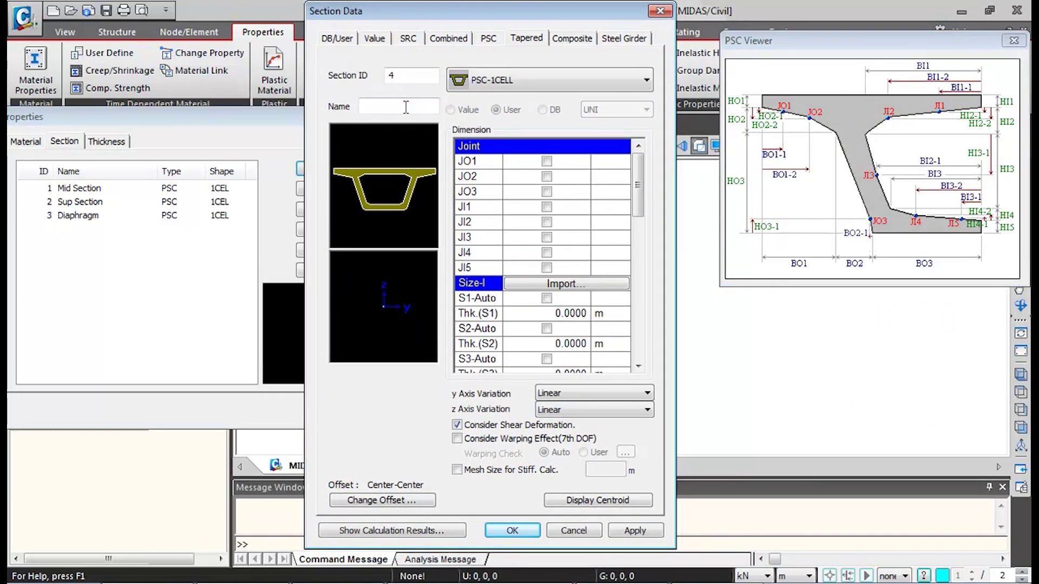
# Name tapered section 4 'Mid-Sup' and import Mid Section dimensions for its i-end
pyautogui.write('Mid-Sup')
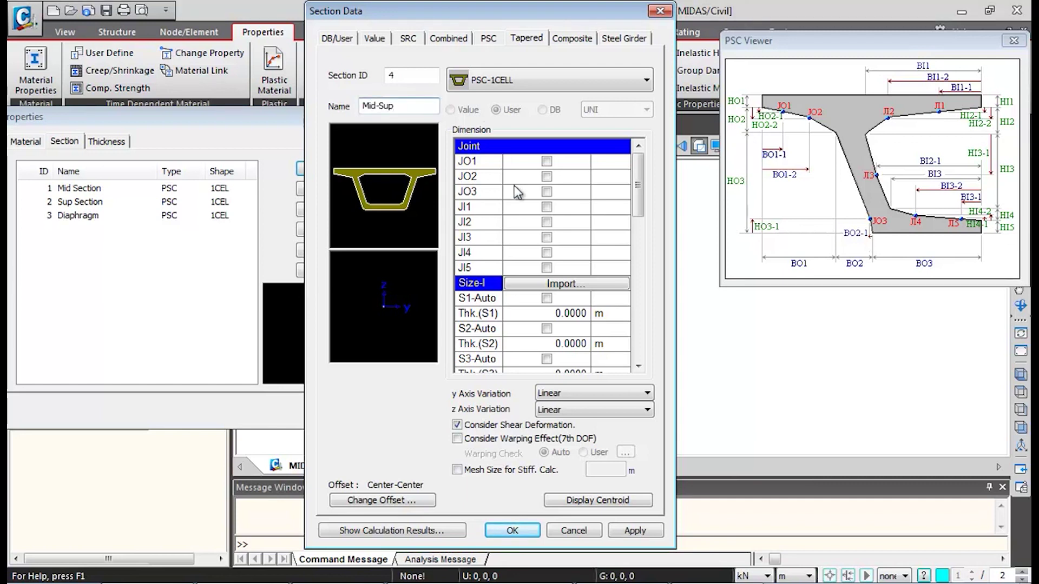
pyautogui.click(578, 290)
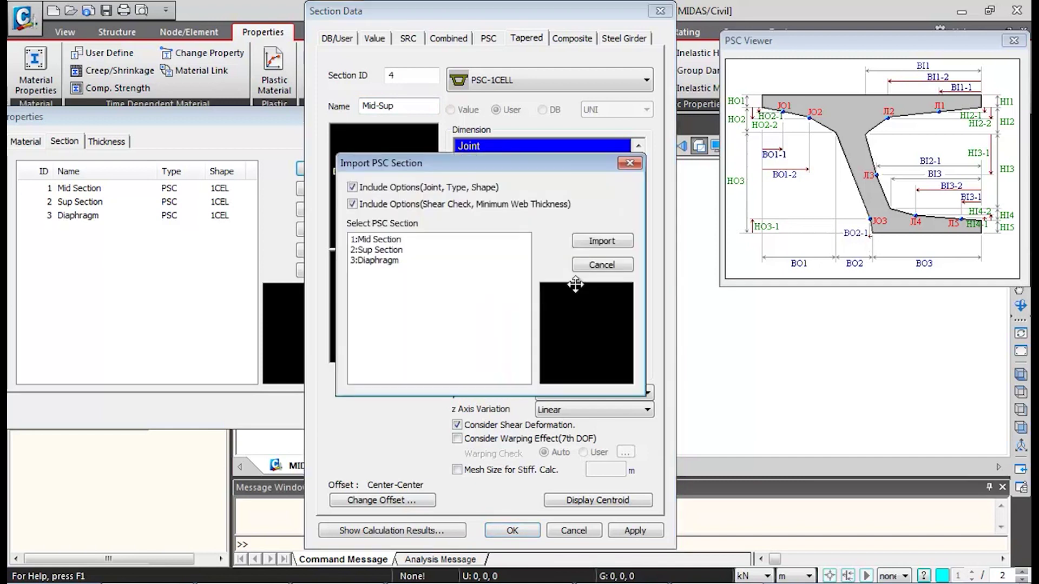
pyautogui.click(382, 241)
pyautogui.click(605, 241)
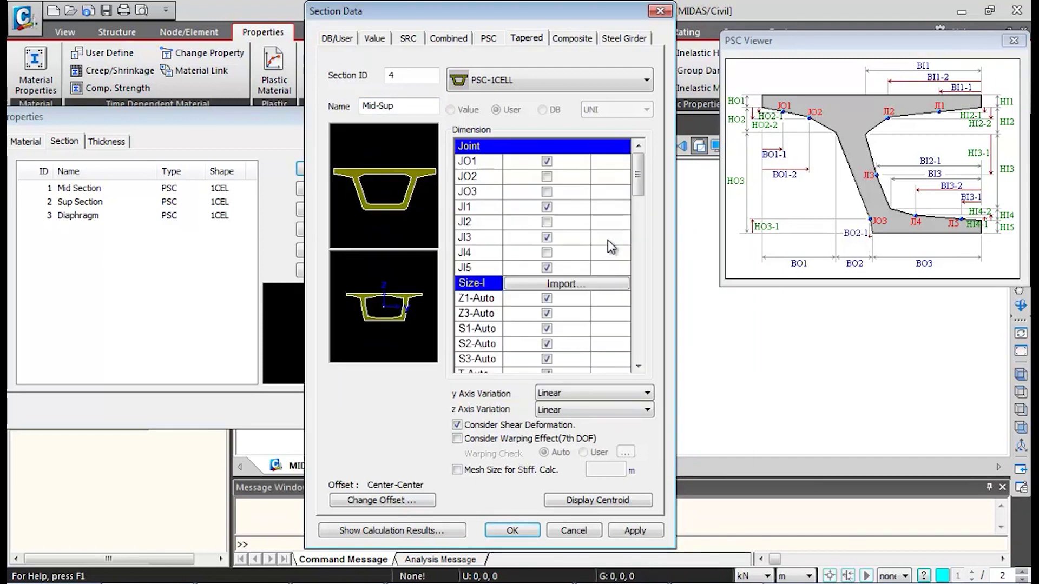
# Import Sup Section dimensions for the Mid-Sup j-end
pyautogui.moveTo(636, 184); pyautogui.dragTo(640, 265)
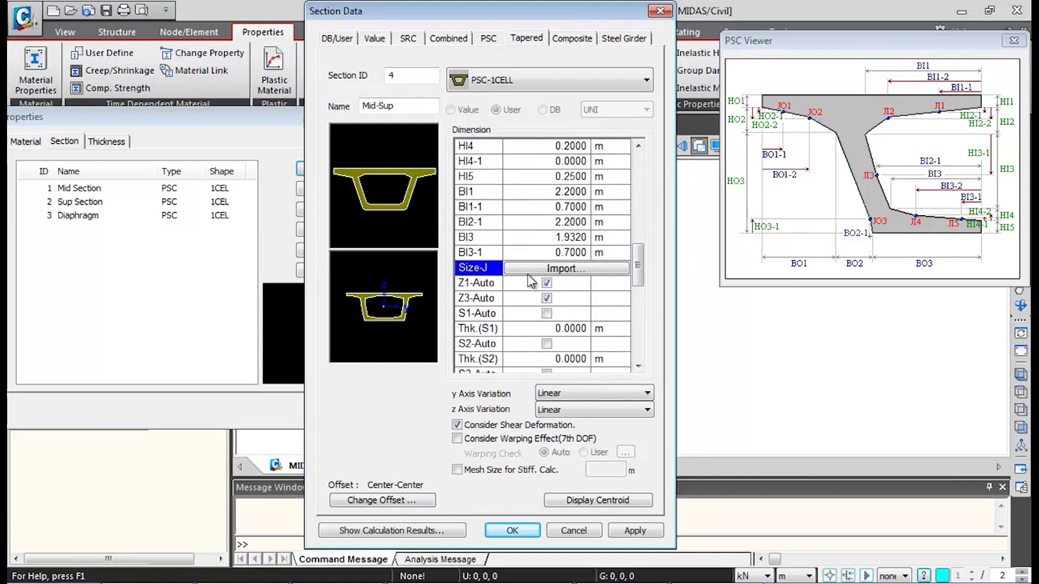
pyautogui.click(551, 269)
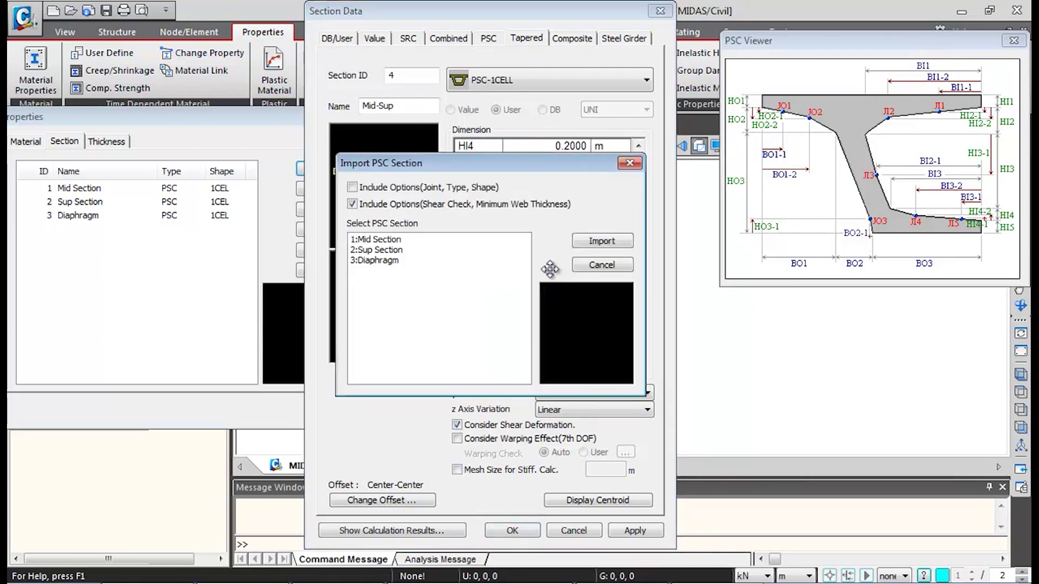
pyautogui.click(394, 250)
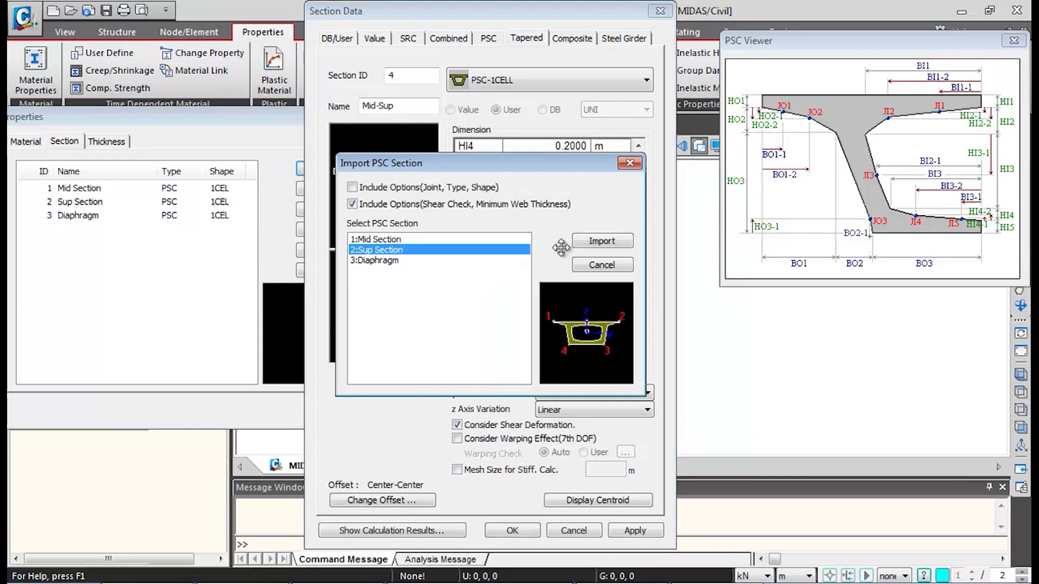
pyautogui.click(599, 243)
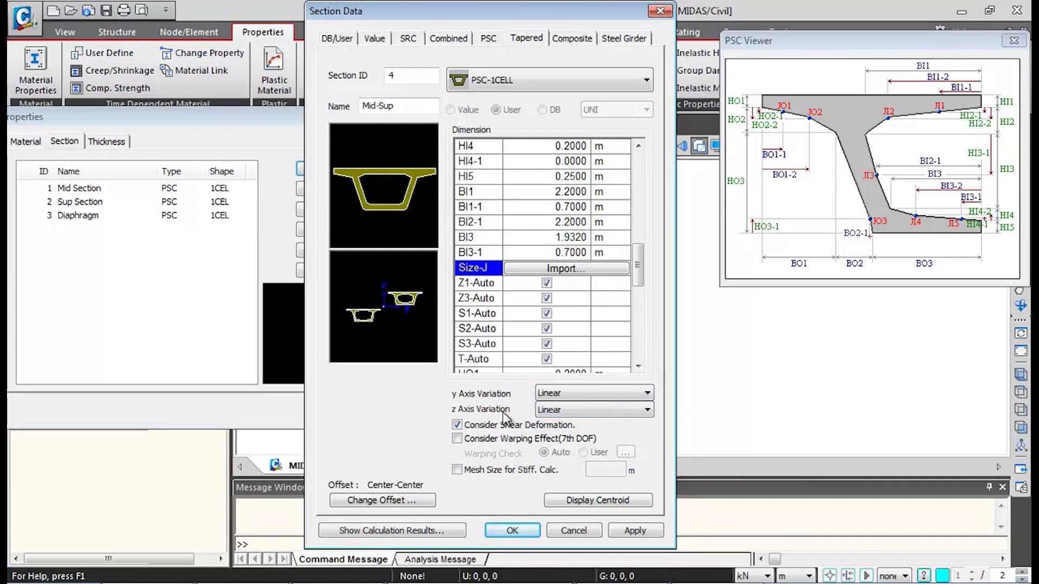
# Set the Mid-Sup section offset to Center-Top
pyautogui.click(409, 500)
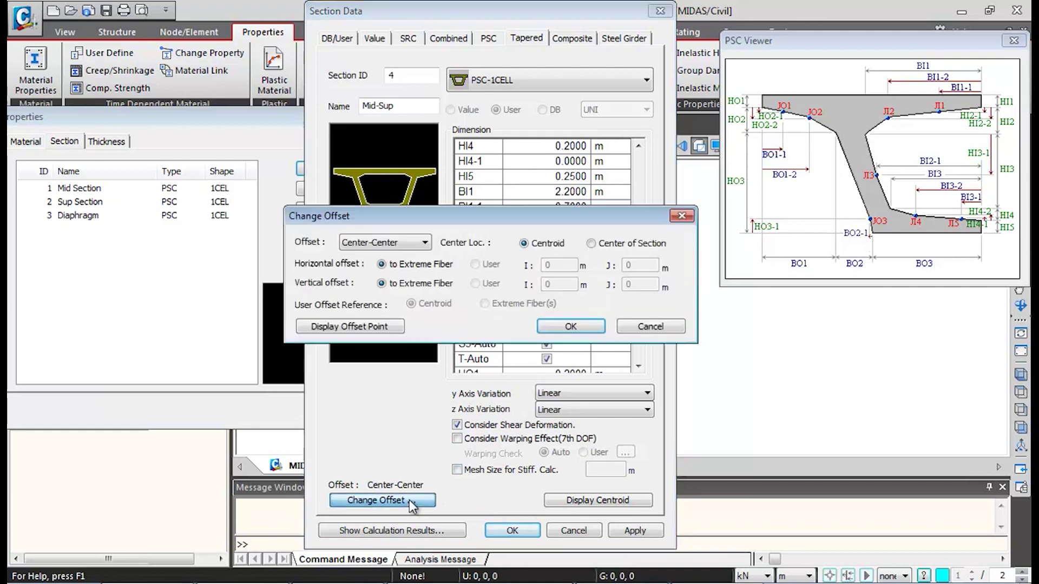
pyautogui.click(390, 242)
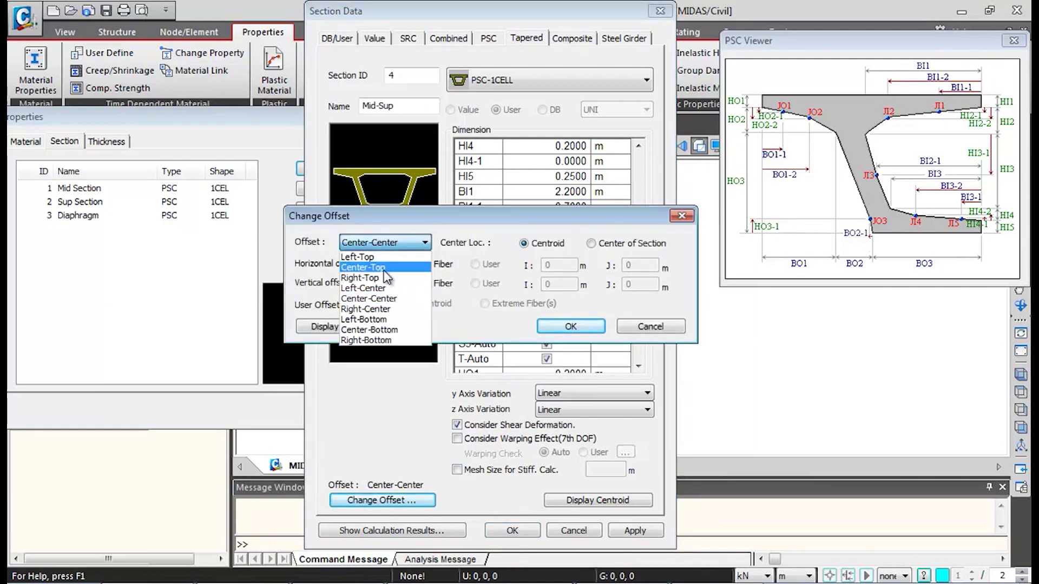
pyautogui.click(383, 266)
pyautogui.click(570, 327)
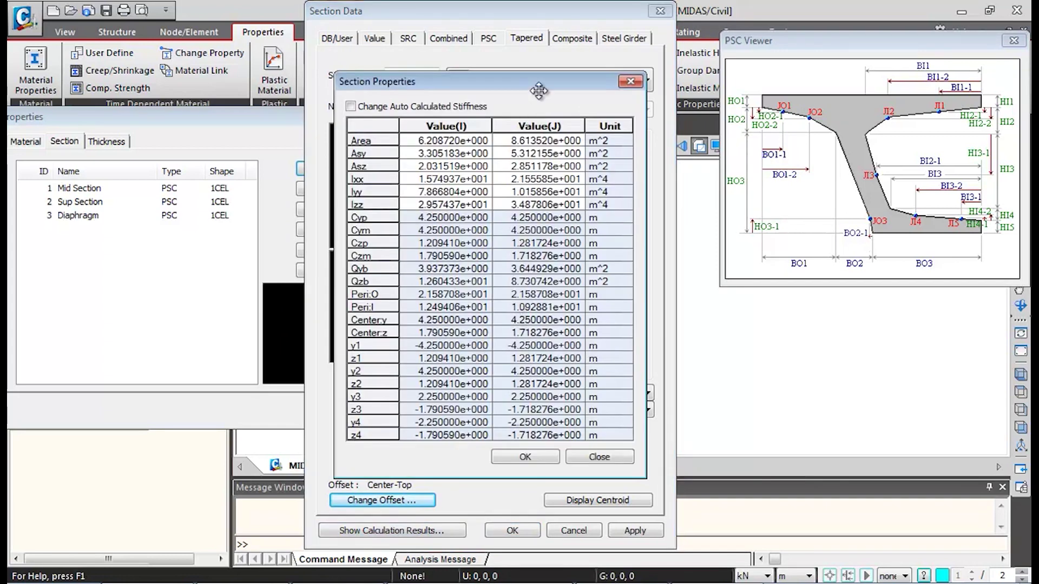
# Review the calculated section properties, close them, and apply the Mid-Sup section
pyautogui.moveTo(536, 84); pyautogui.dragTo(721, 92)
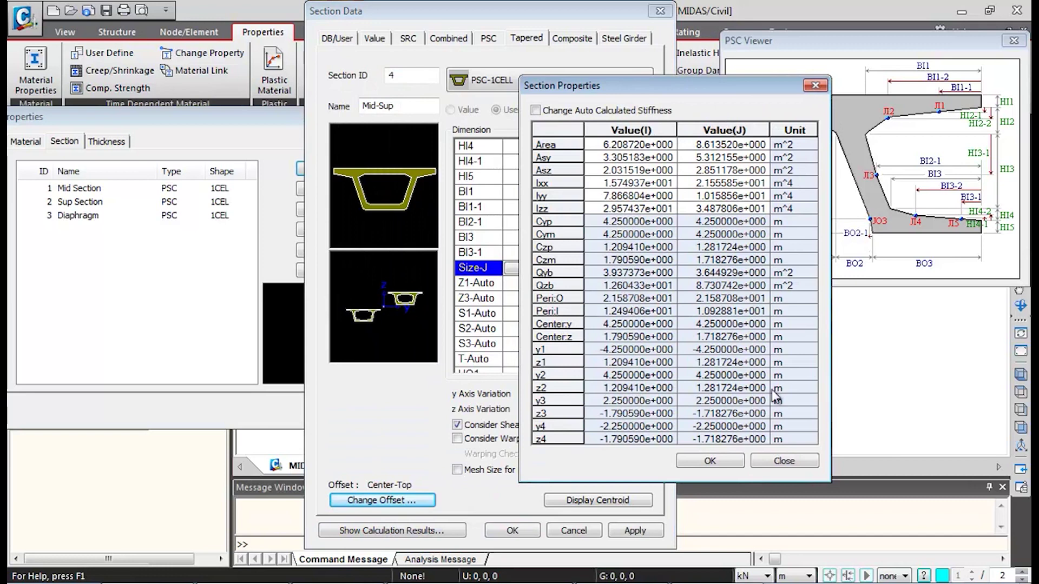
pyautogui.click(725, 464)
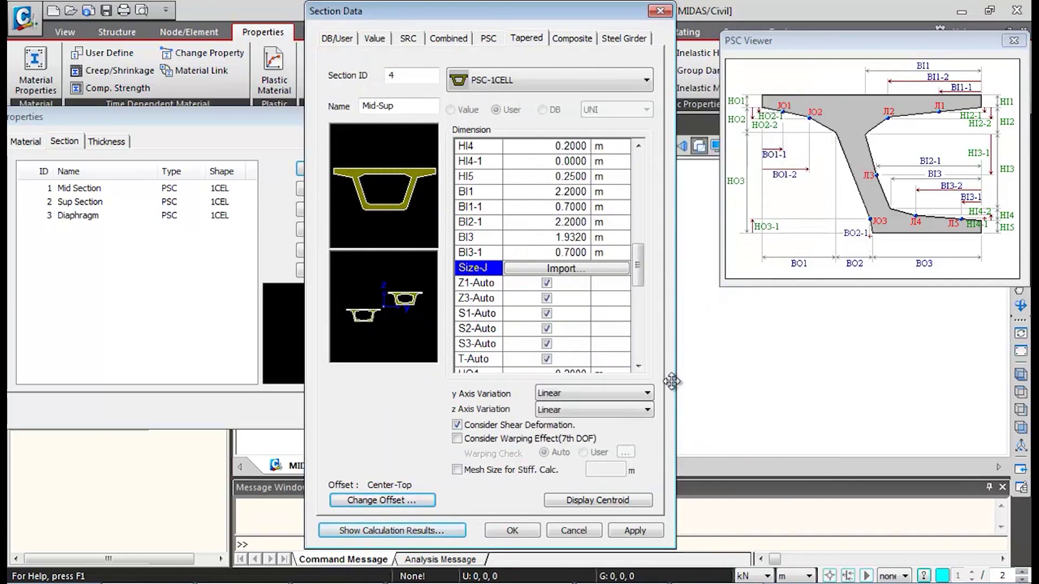
pyautogui.click(634, 532)
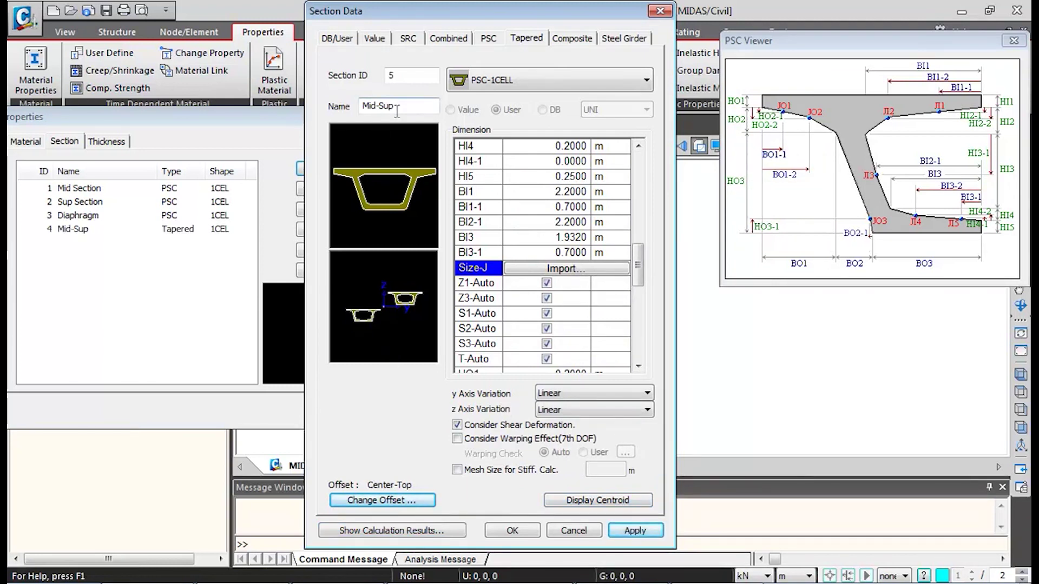
# Name the new tapered section 'Sup-mid' and import Sup Section dimensions for its i-end
pyautogui.moveTo(403, 106); pyautogui.dragTo(337, 173)
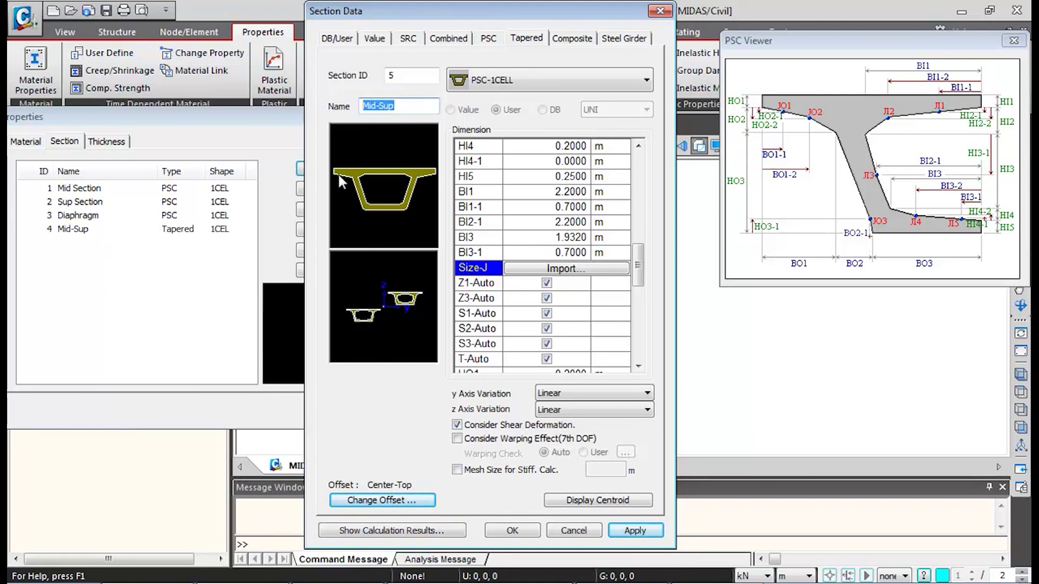
pyautogui.write('Sup-mid')
pyautogui.moveTo(639, 270); pyautogui.dragTo(642, 181)
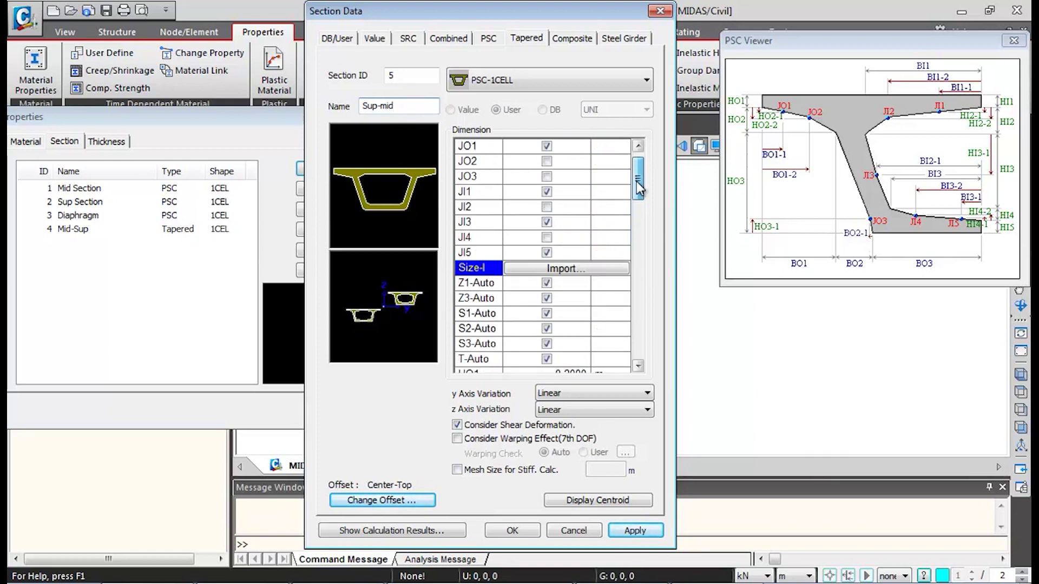
pyautogui.click(573, 272)
pyautogui.click(401, 254)
pyautogui.click(622, 241)
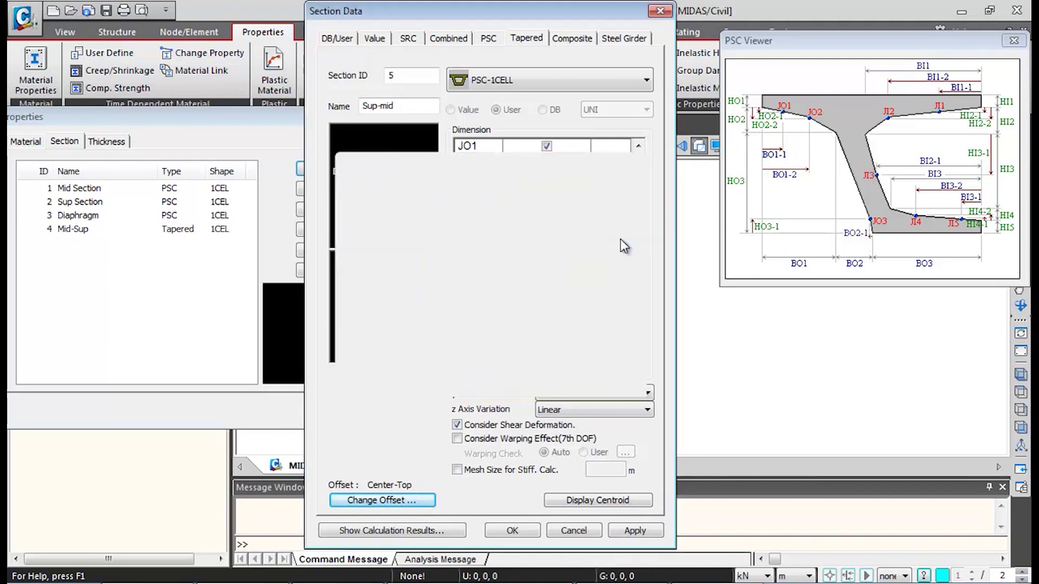
# Import Mid Section dimensions for the j-end and apply Sup-mid as section 5
pyautogui.moveTo(638, 178); pyautogui.dragTo(641, 265)
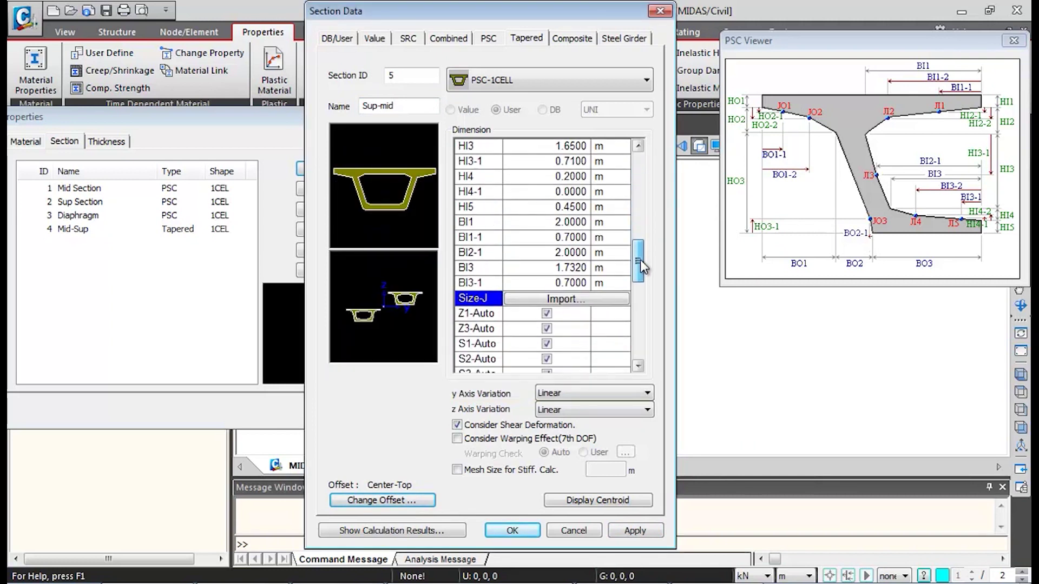
pyautogui.click(531, 299)
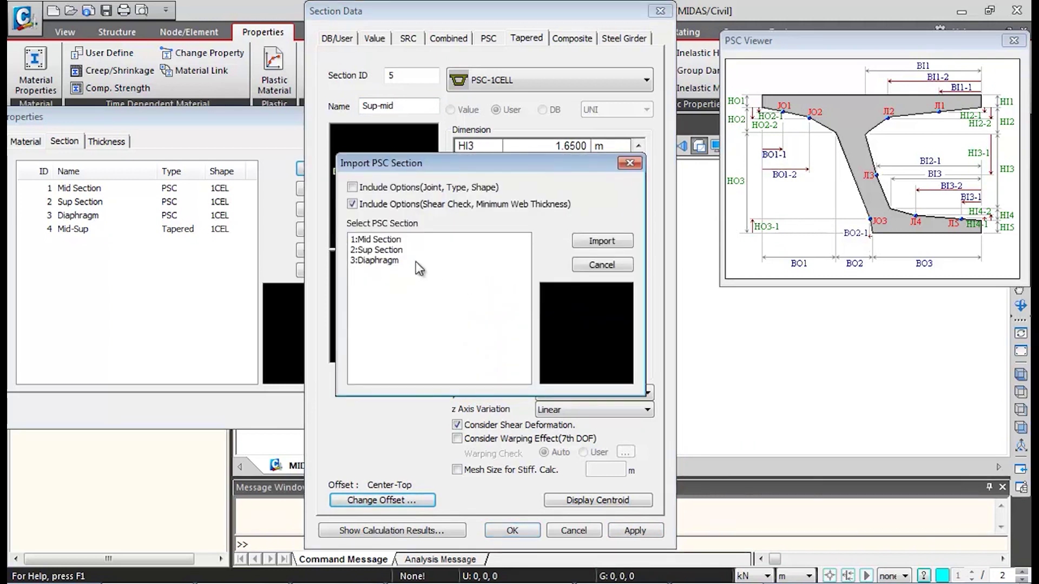
pyautogui.click(392, 242)
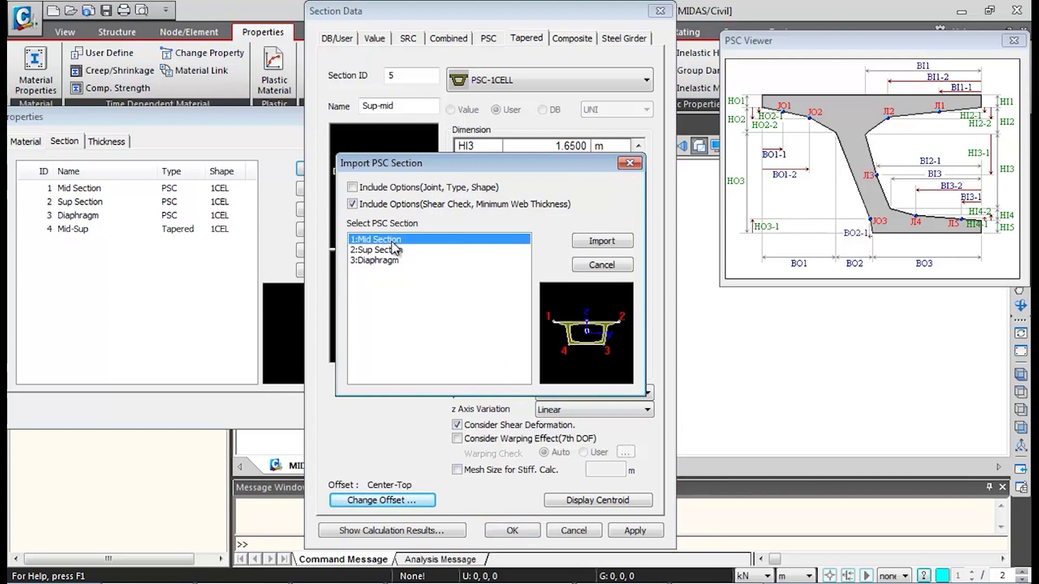
pyautogui.click(603, 245)
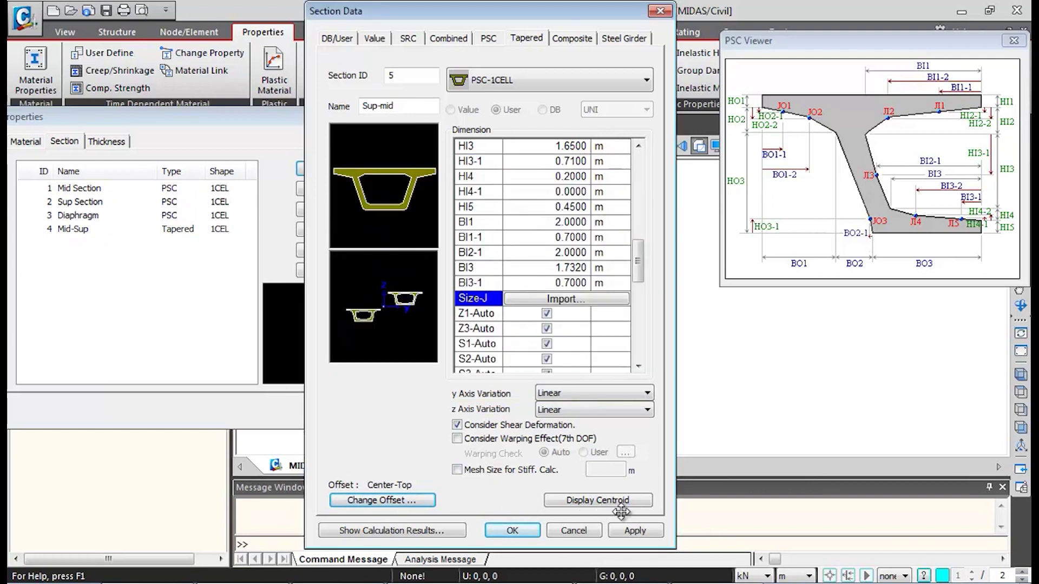
pyautogui.click(641, 531)
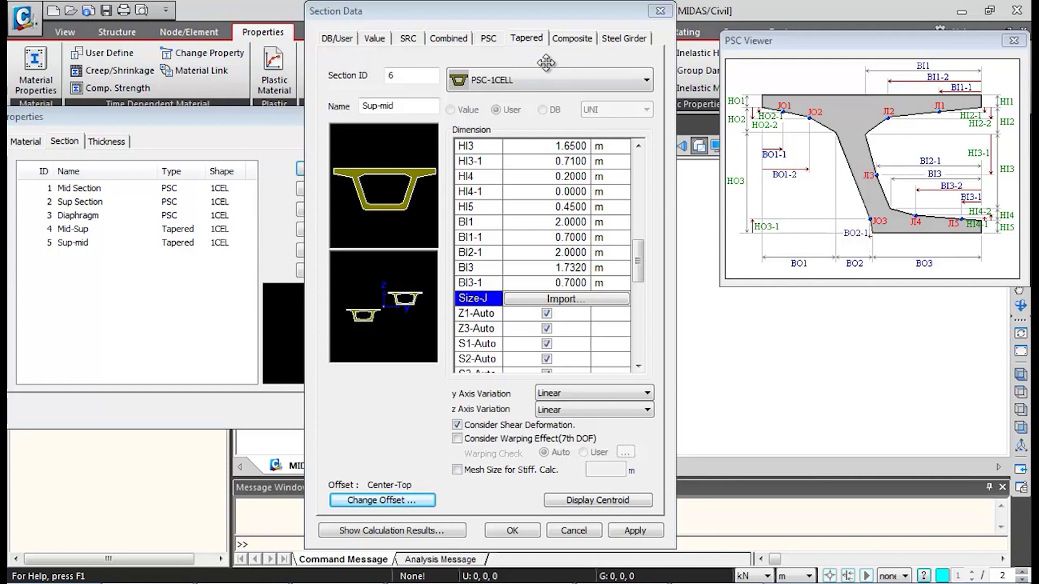
# Switch the tapered section shape to Solid Rectangle and name it 'Pcap-Left'
pyautogui.click(591, 82)
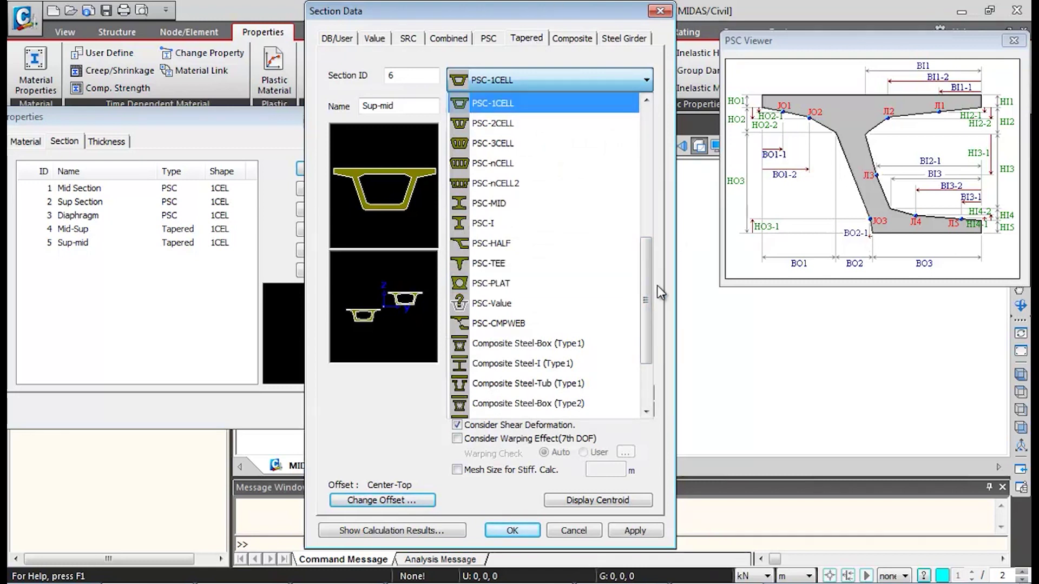
pyautogui.moveTo(644, 291); pyautogui.dragTo(646, 142)
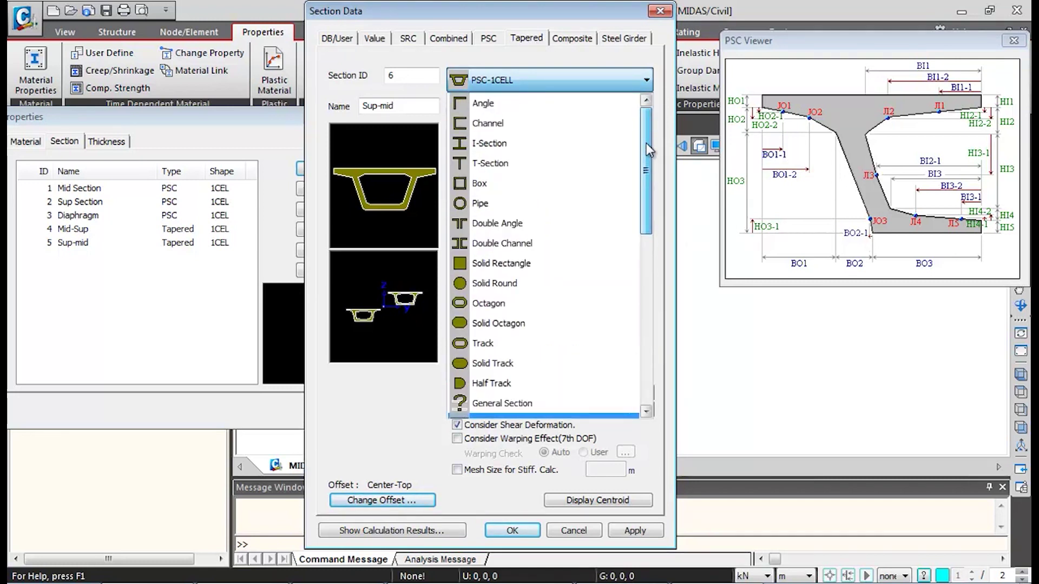
pyautogui.click(532, 262)
pyautogui.doubleClick(386, 106)
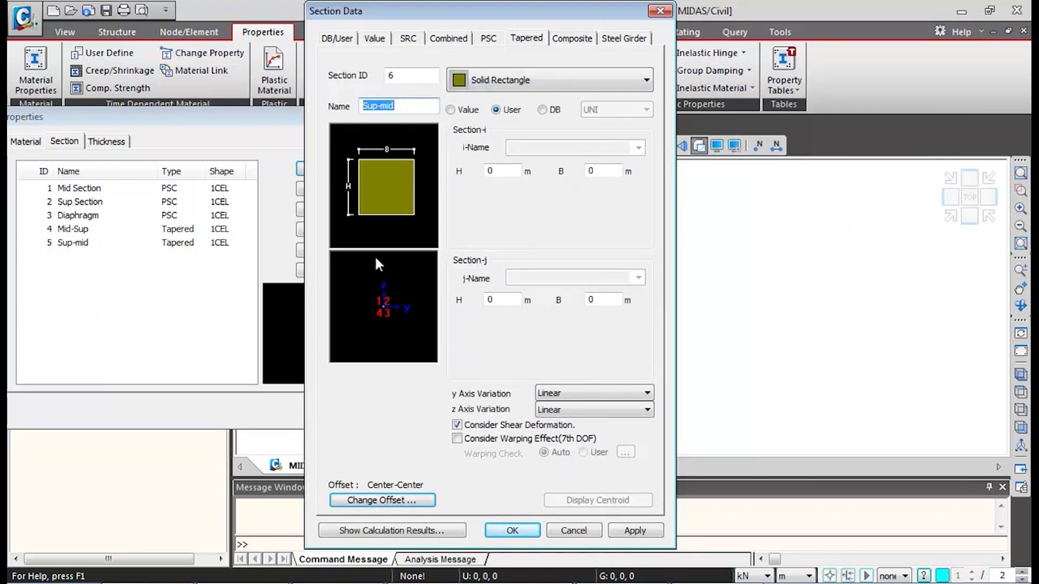
pyautogui.write('Pcap-Left')
# Enter i-end H 2, B 1.5 and j-end H 1.25, B 1.5
pyautogui.click(503, 171)
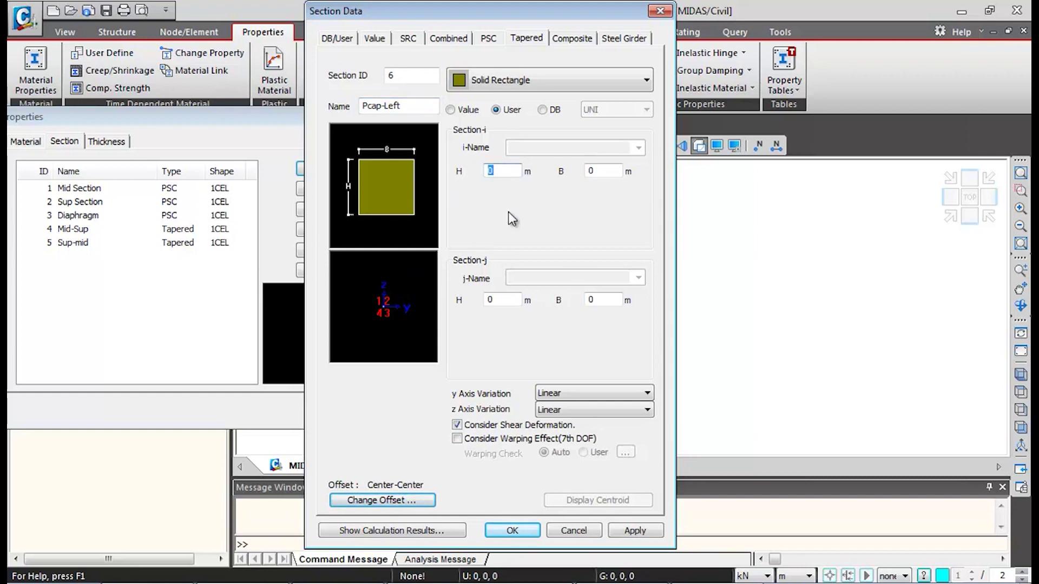
pyautogui.write('2')
pyautogui.press('Tab')
pyautogui.write('1.5')
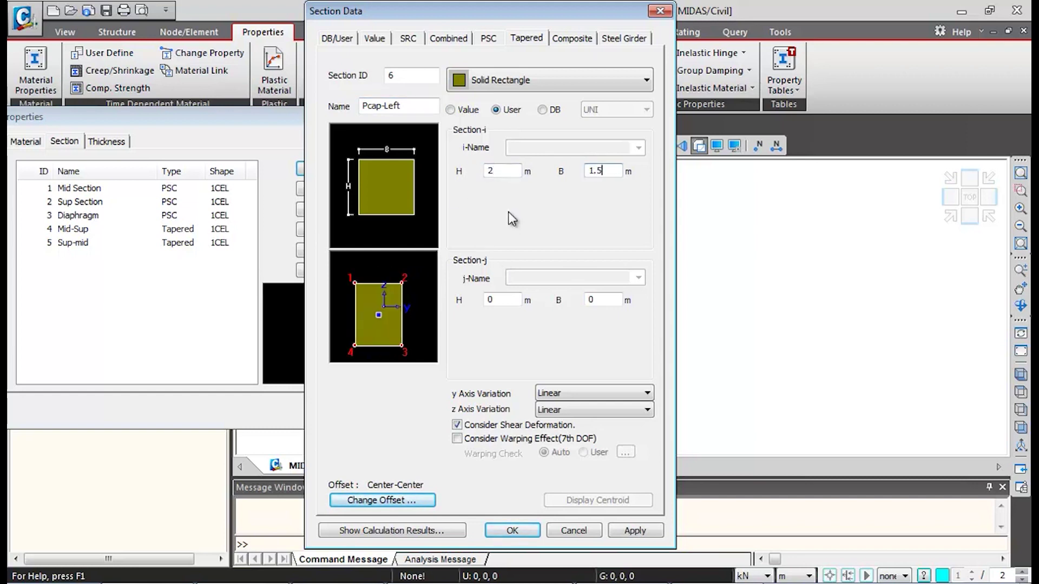
pyautogui.press('Tab')
pyautogui.write('1.25')
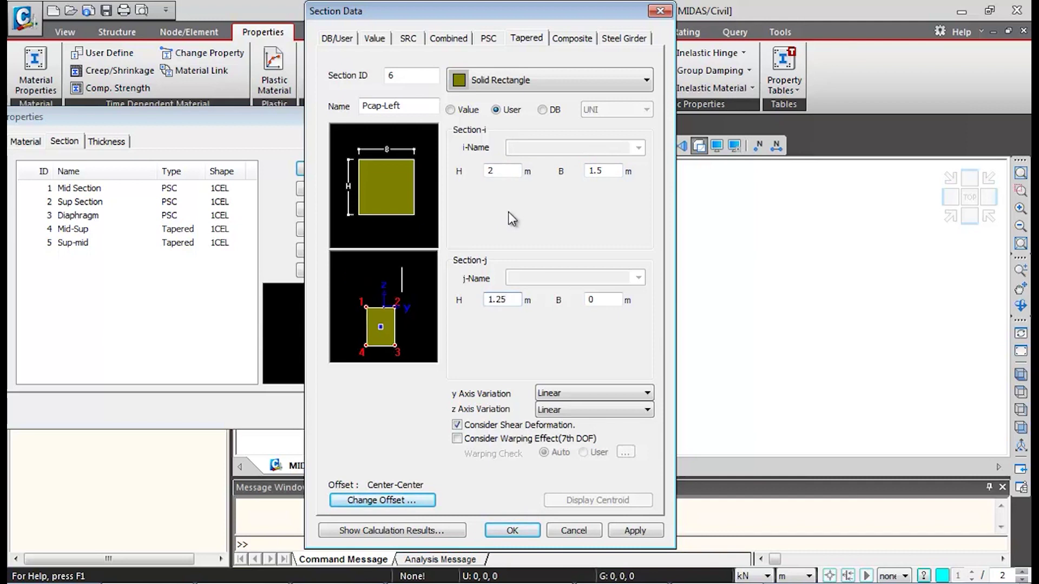
pyautogui.press('Tab')
pyautogui.write('1.5')
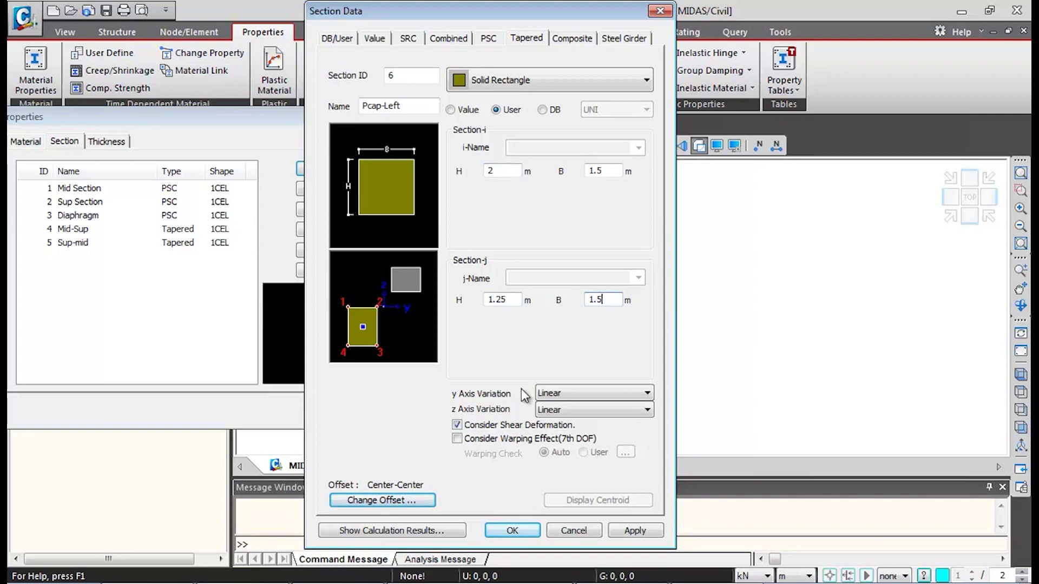
# Set the offset to Center-Top and apply Pcap-Left as section 6
pyautogui.click(382, 501)
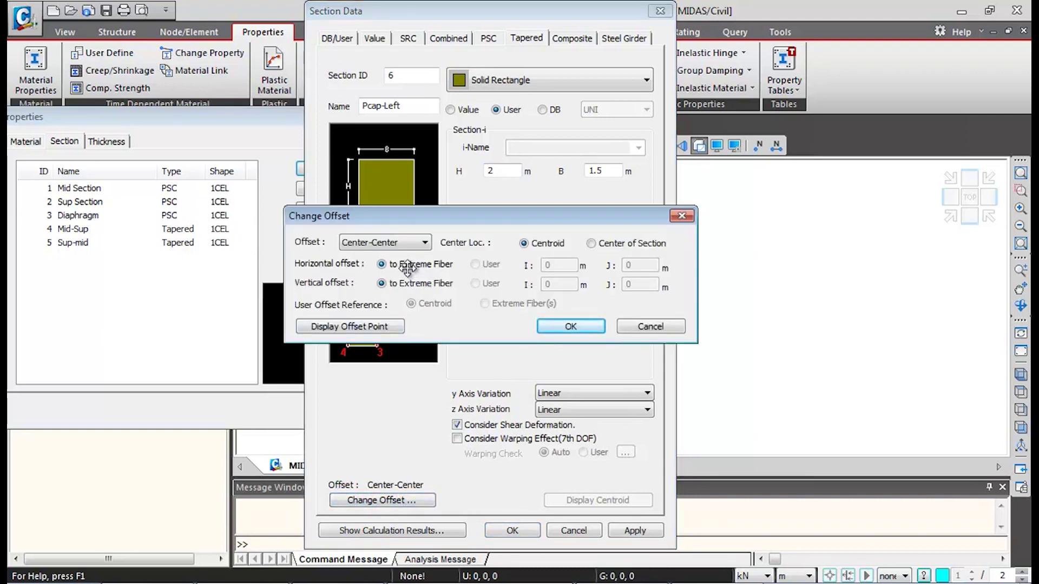
pyautogui.click(407, 244)
pyautogui.click(400, 267)
pyautogui.click(592, 326)
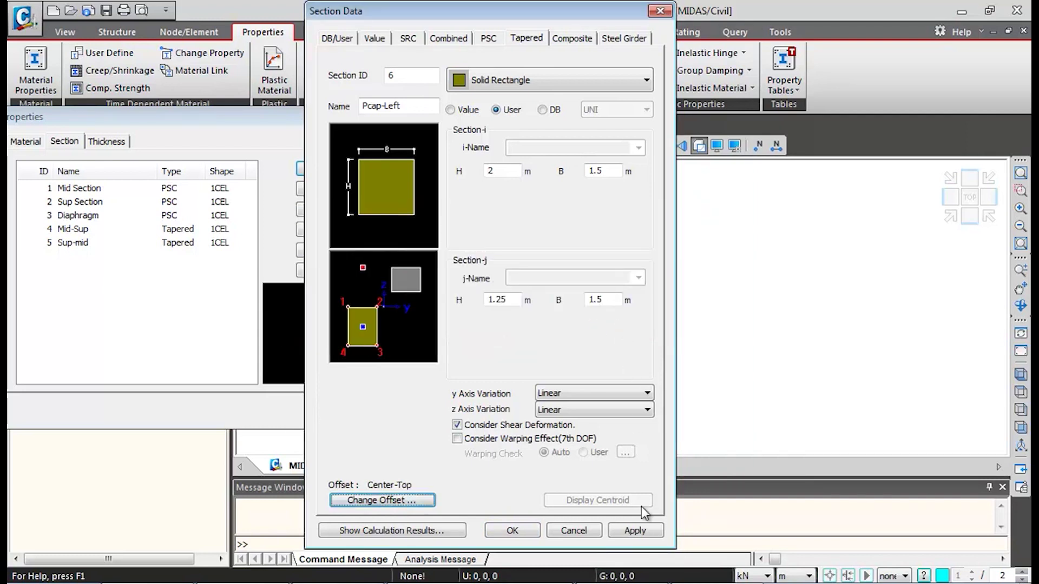
pyautogui.click(634, 530)
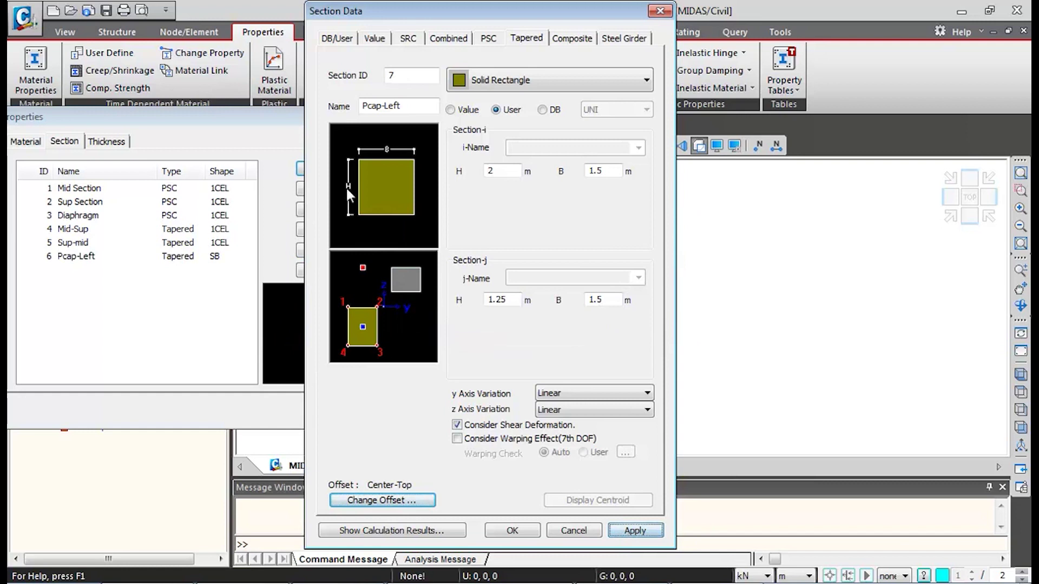
# Rename to 'Pcap-Right', set i-end height 1.25 and j-end height 2, and apply it
pyautogui.doubleClick(392, 106)
pyautogui.moveTo(401, 106); pyautogui.dragTo(384, 106)
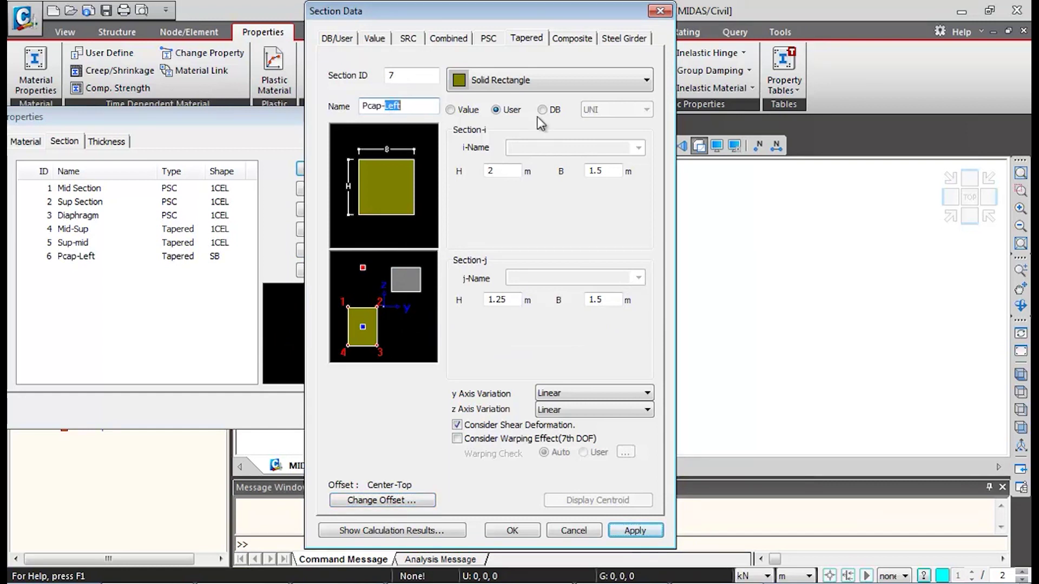
pyautogui.write('Right')
pyautogui.press('Tab')
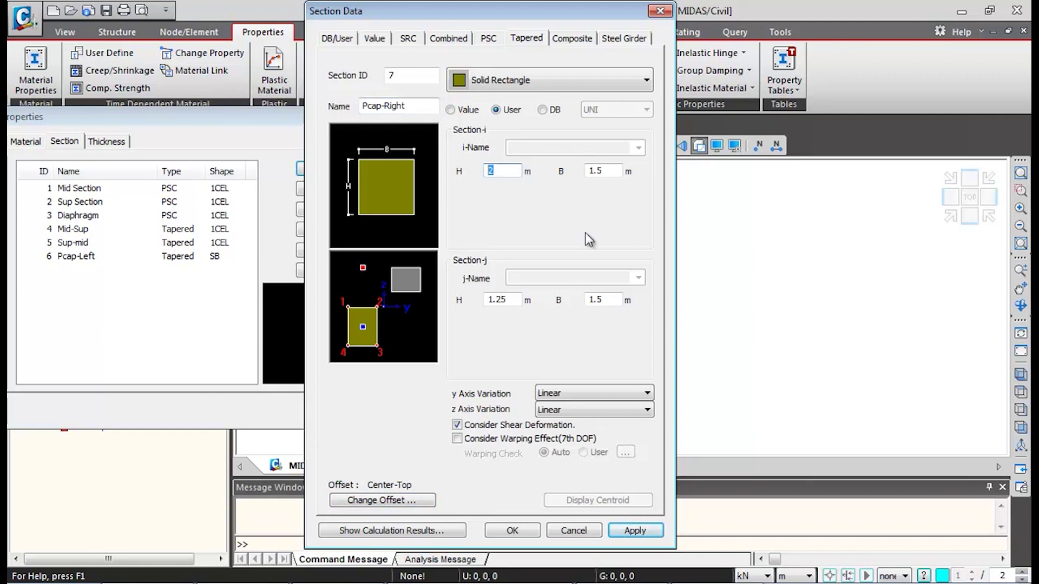
pyautogui.write('1.25')
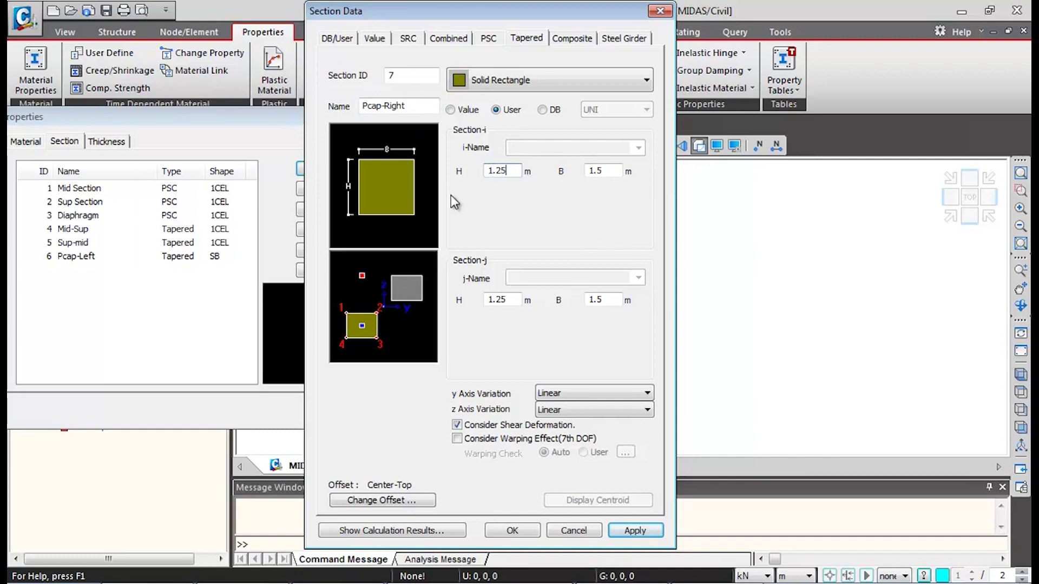
pyautogui.doubleClick(513, 299)
pyautogui.write('2')
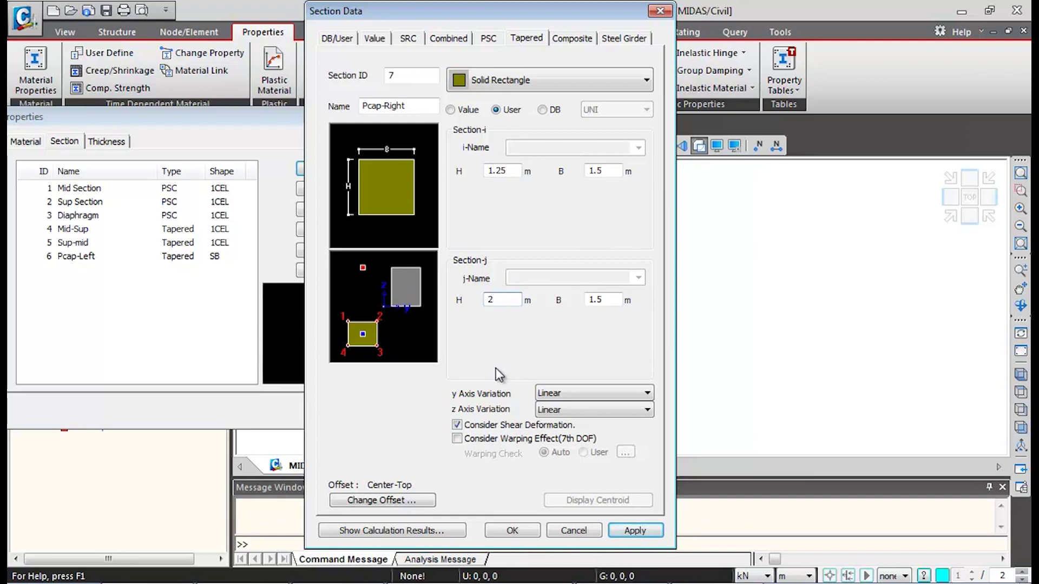
pyautogui.click(648, 532)
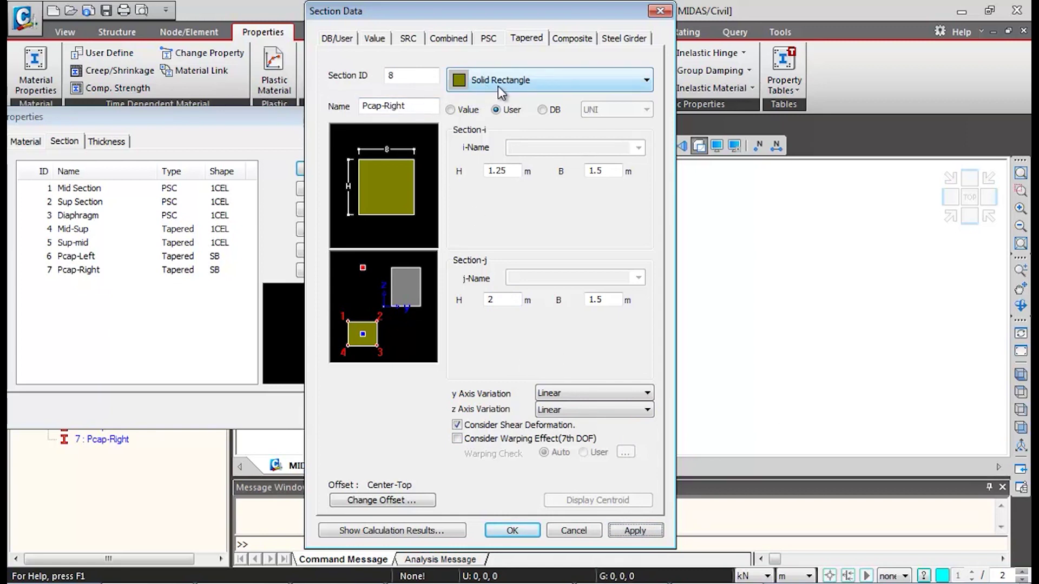
pyautogui.click(344, 37)
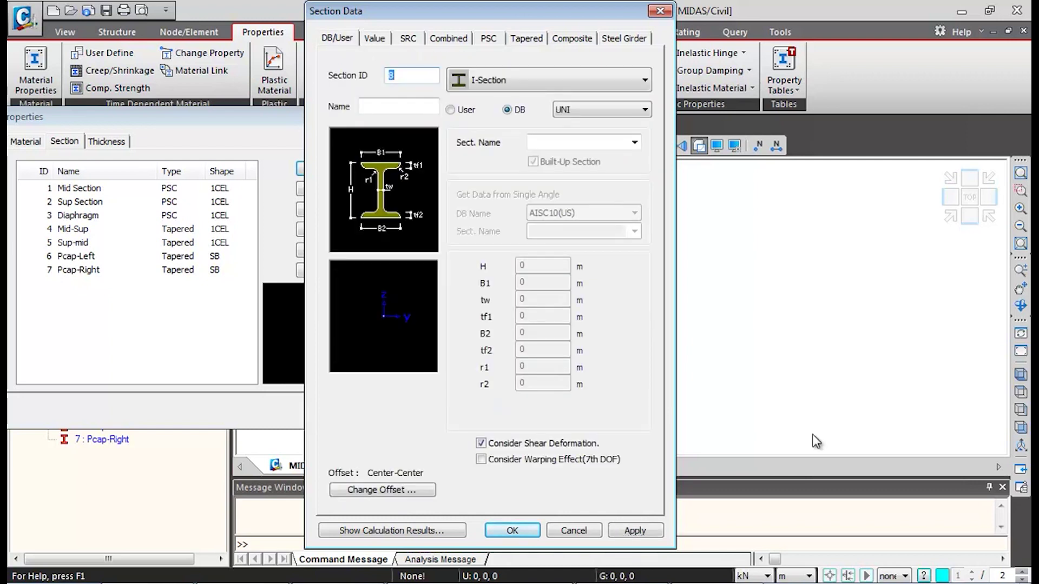
# Define the Pier section as a user solid rectangle, H 1.5 by B 1.5, and confirm with OK
pyautogui.click(571, 80)
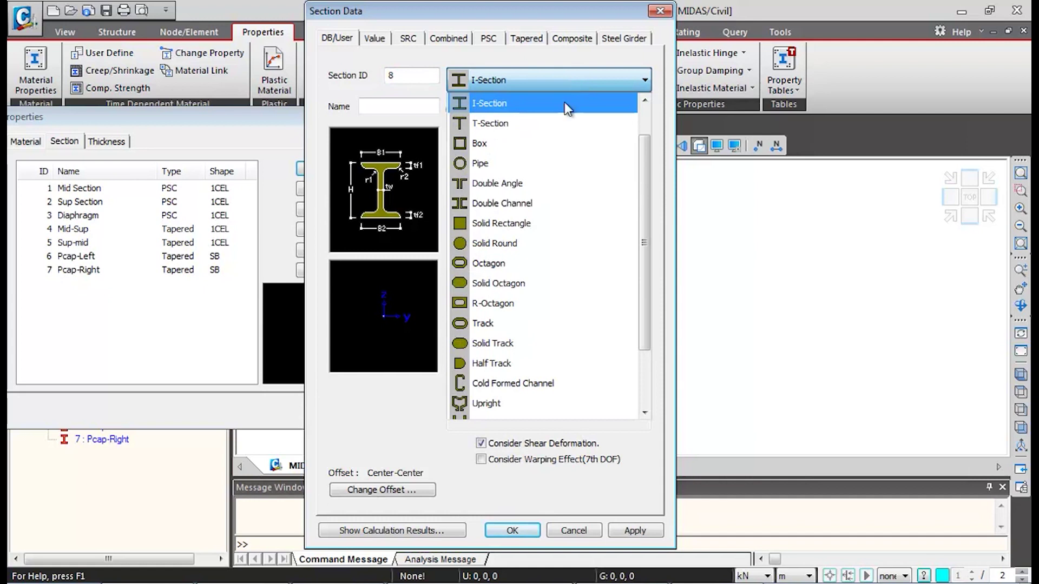
pyautogui.click(536, 224)
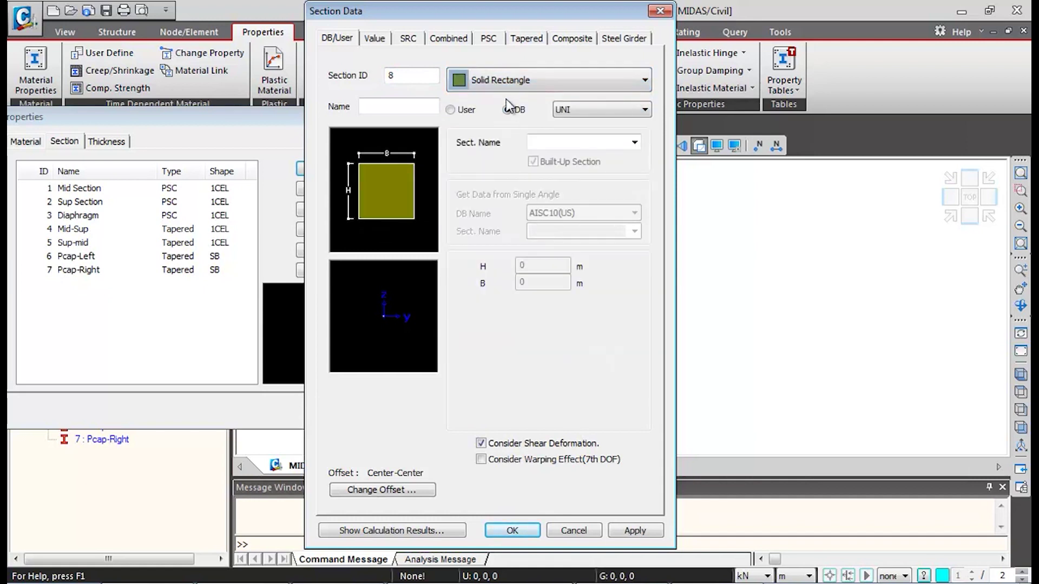
pyautogui.click(408, 108)
pyautogui.click(451, 110)
pyautogui.doubleClick(567, 265)
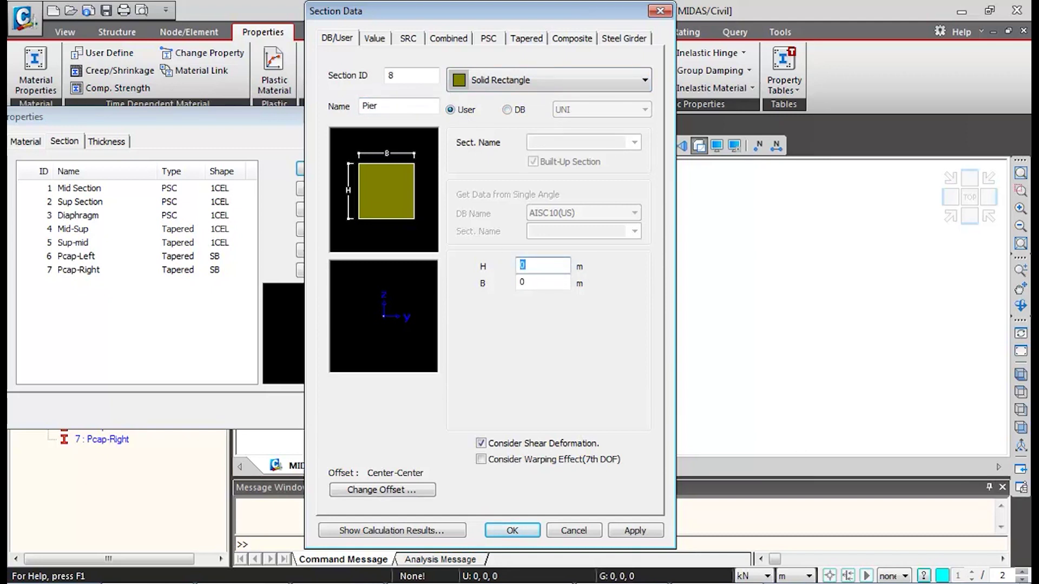
pyautogui.doubleClick(559, 263)
pyautogui.write('1.5')
pyautogui.press('Tab')
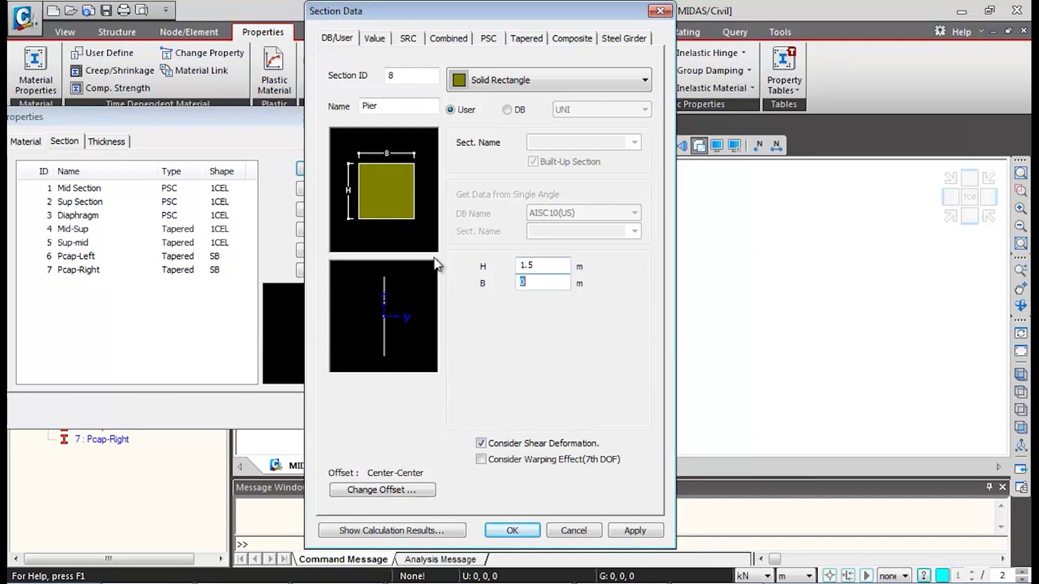
pyautogui.write('1.5')
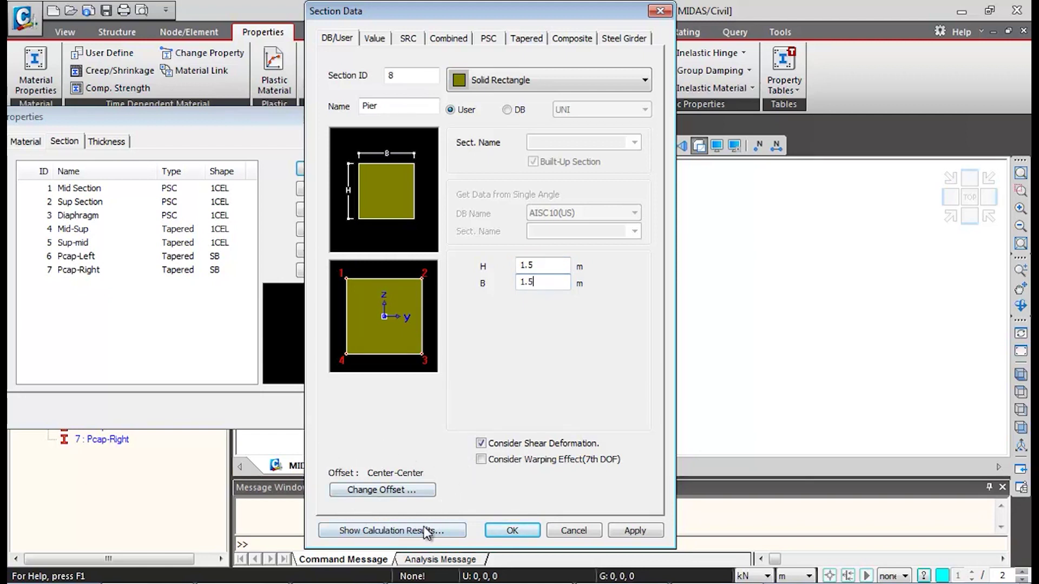
pyautogui.click(524, 531)
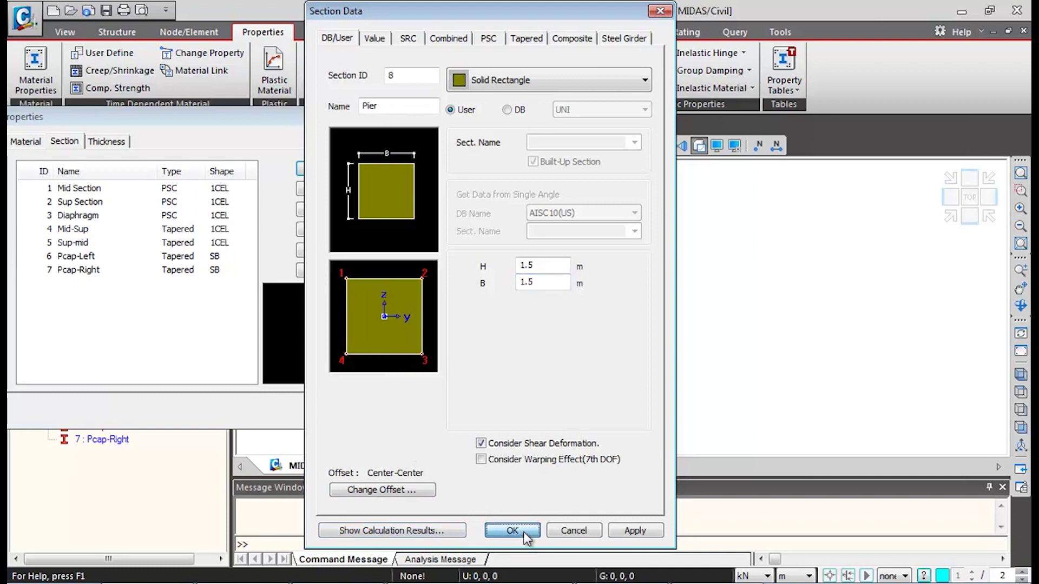